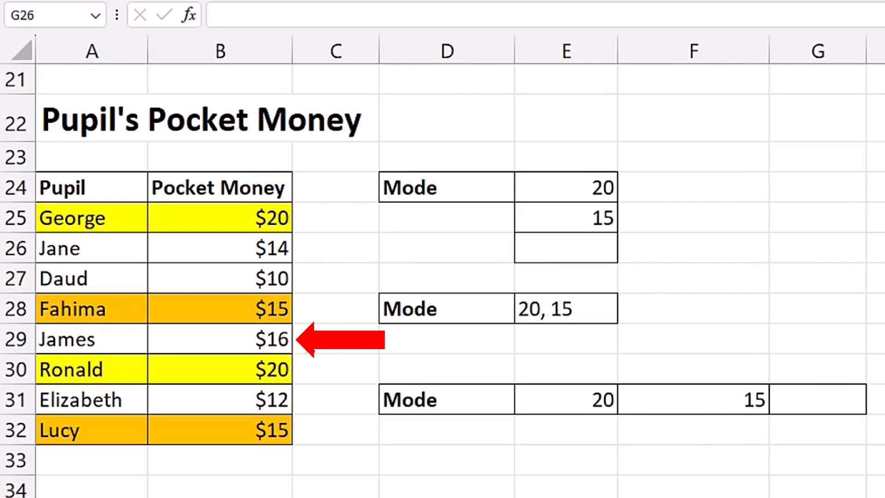
Try 14 as the pocket money amount in B29 and undo the change
click(235, 339)
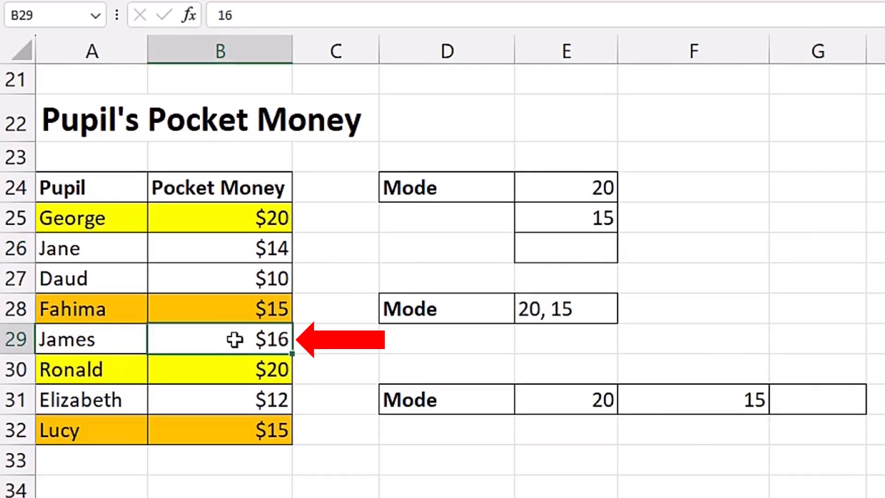
text(14)
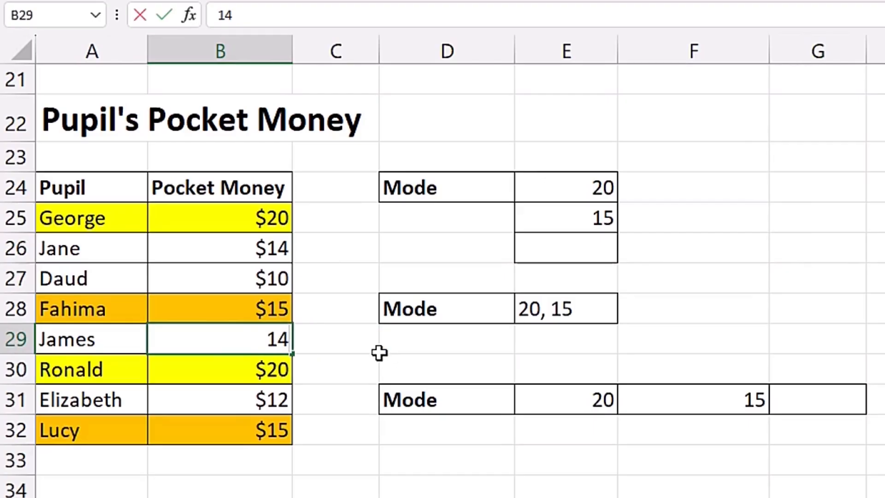
key(Return)
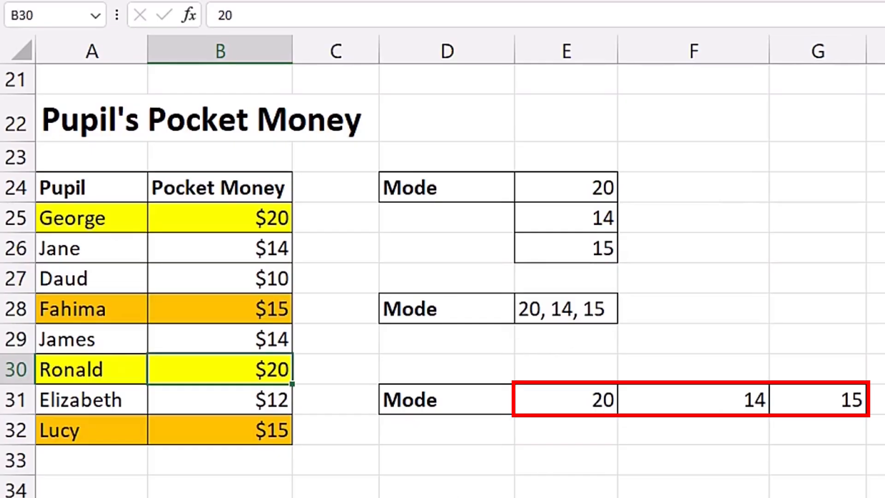
key(ctrl+z)
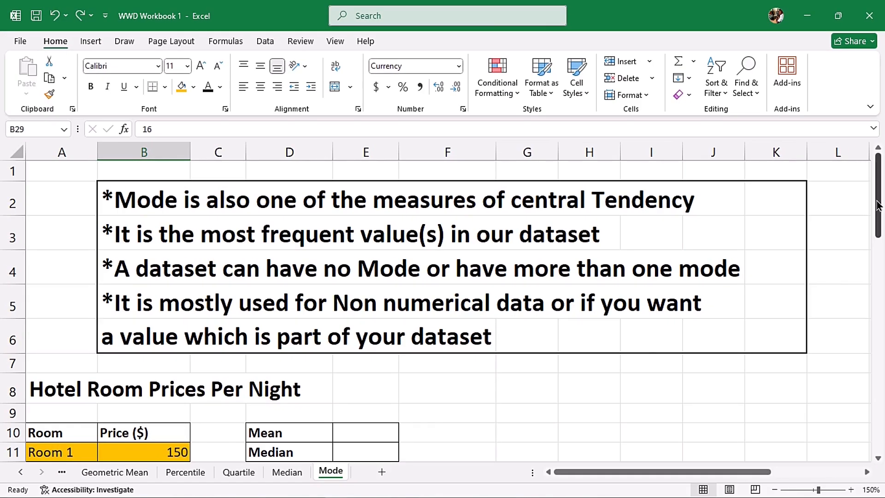
Calculate the mean hotel room price in E10 with AVERAGE over B11:B20
drag(878, 203, 882, 243)
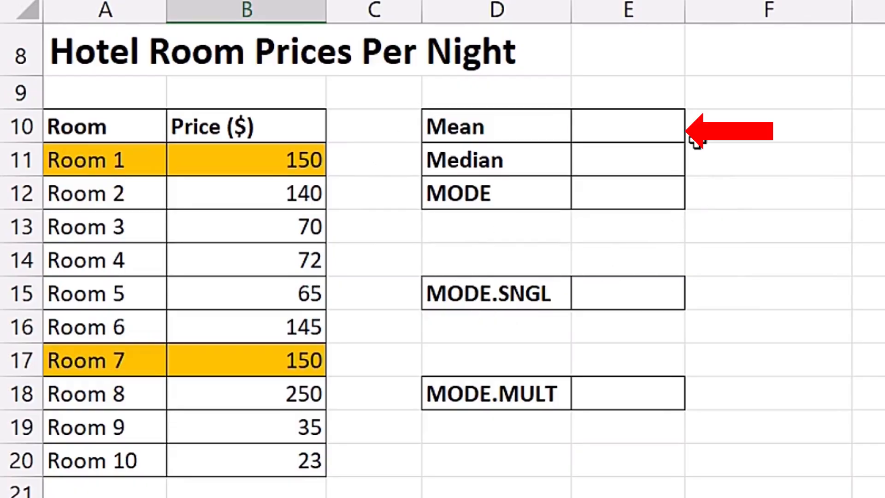
click(629, 131)
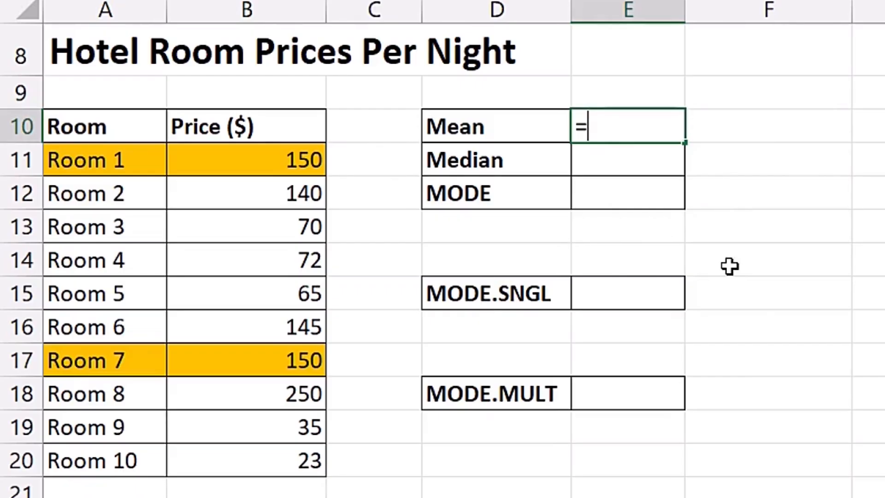
text(=aver)
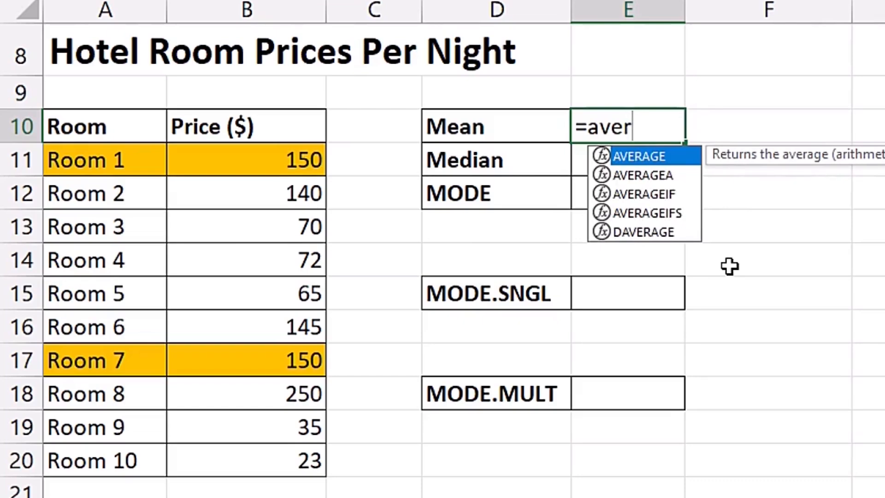
key(Tab)
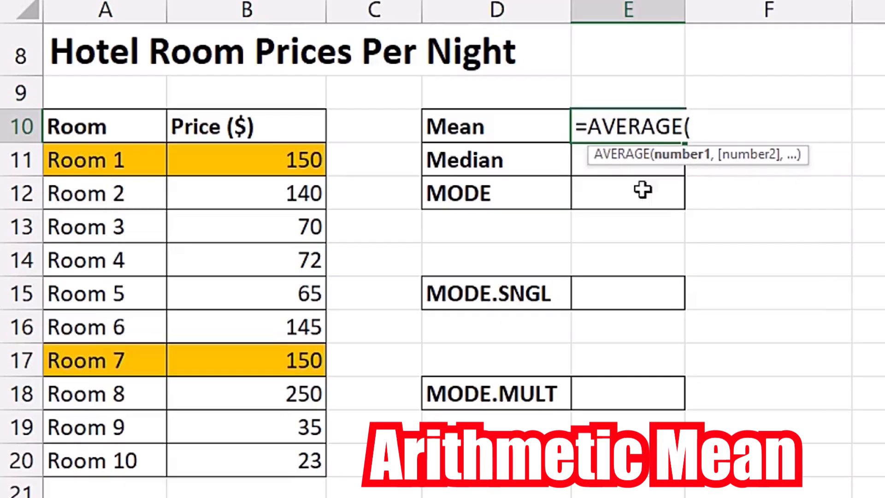
drag(295, 160, 282, 470)
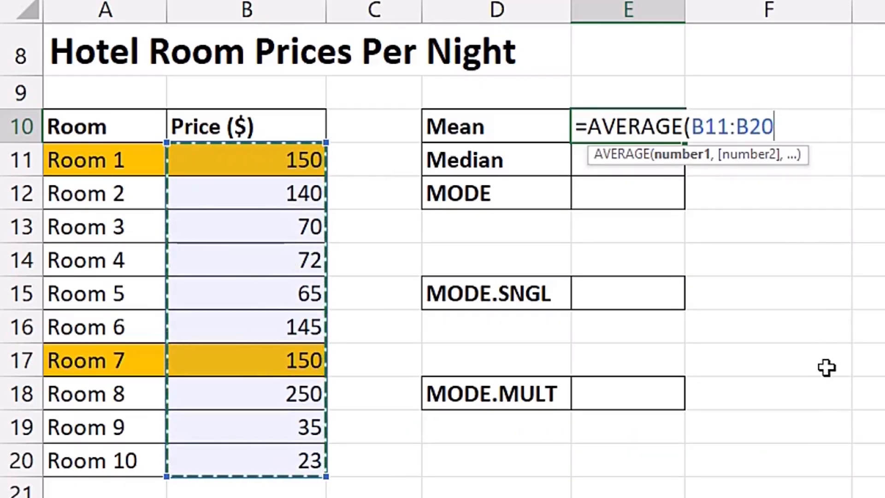
key(Return)
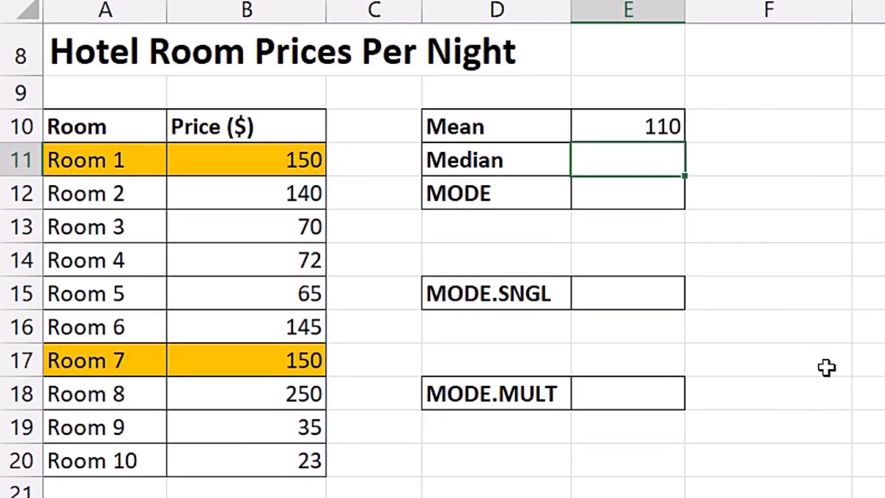
Calculate the median room price in E11 with MEDIAN over B11:B20
text(=medi)
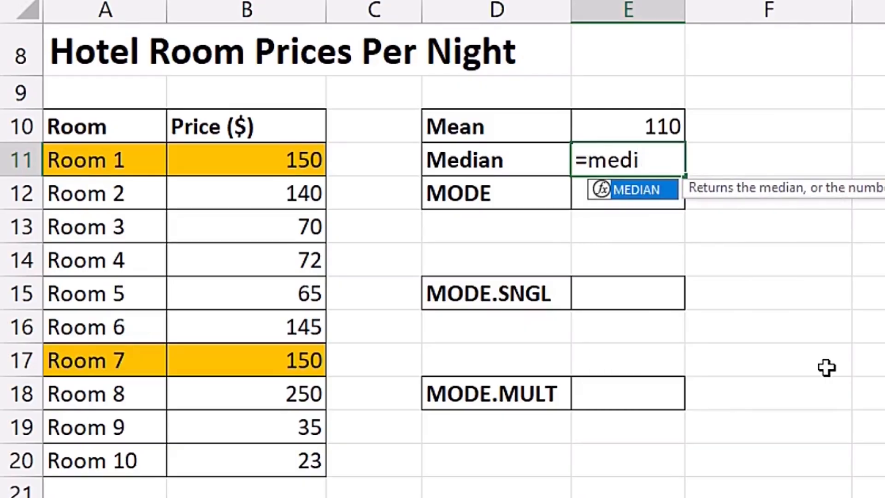
key(Tab)
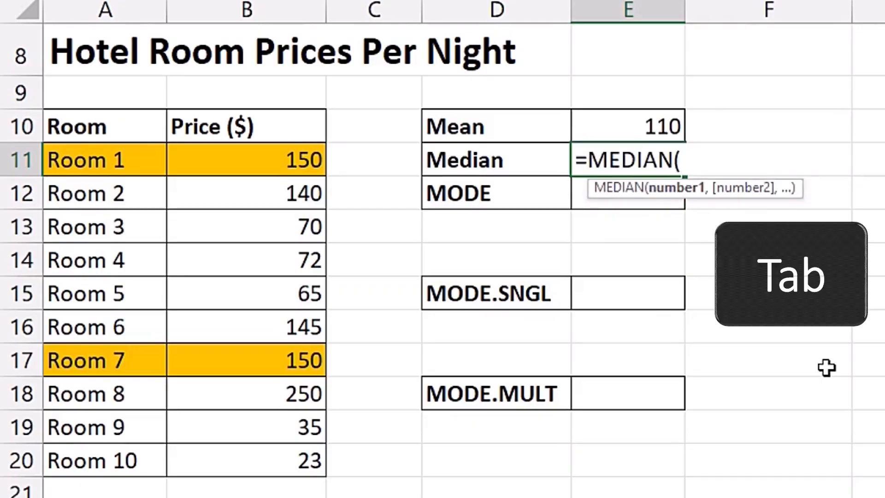
drag(284, 169, 259, 466)
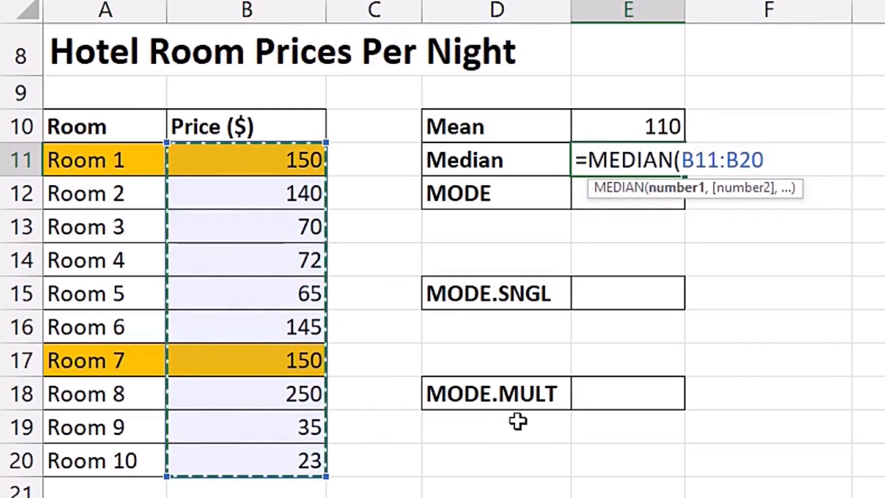
key(Return)
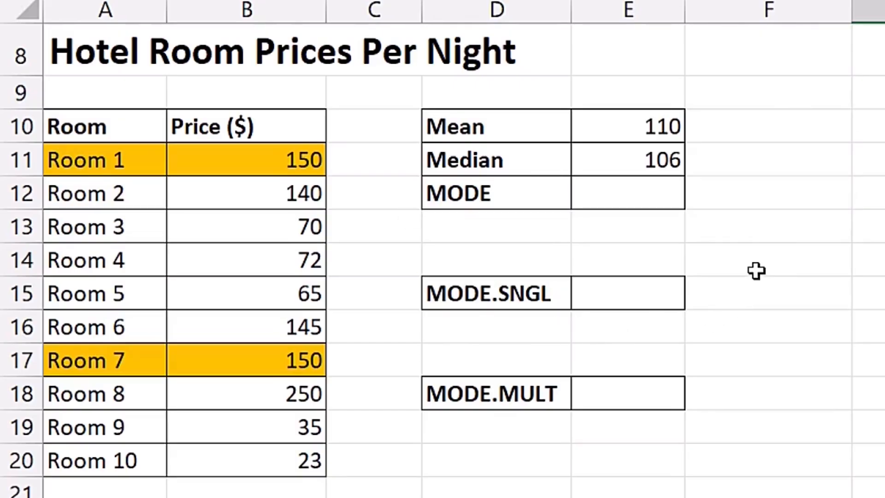
Calculate the mode of the room prices in E12 with the MODE function over B11:B20
click(612, 194)
text(=mode)
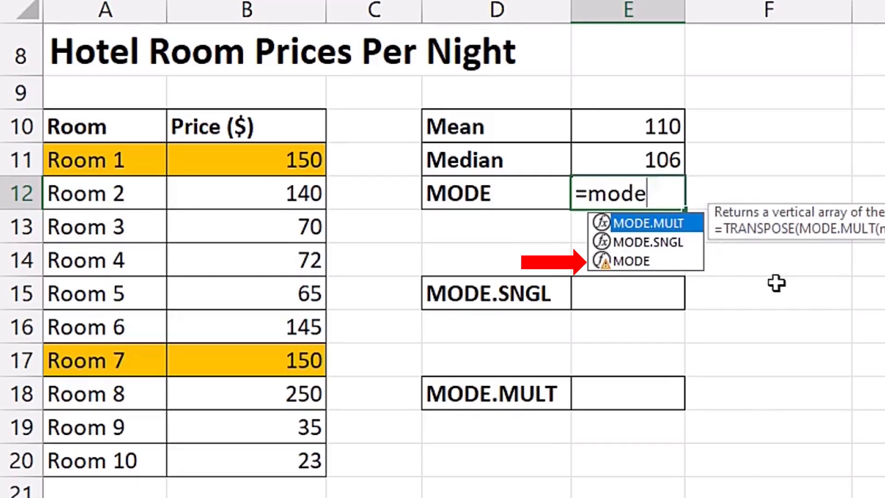
key(Down)
key(Down)
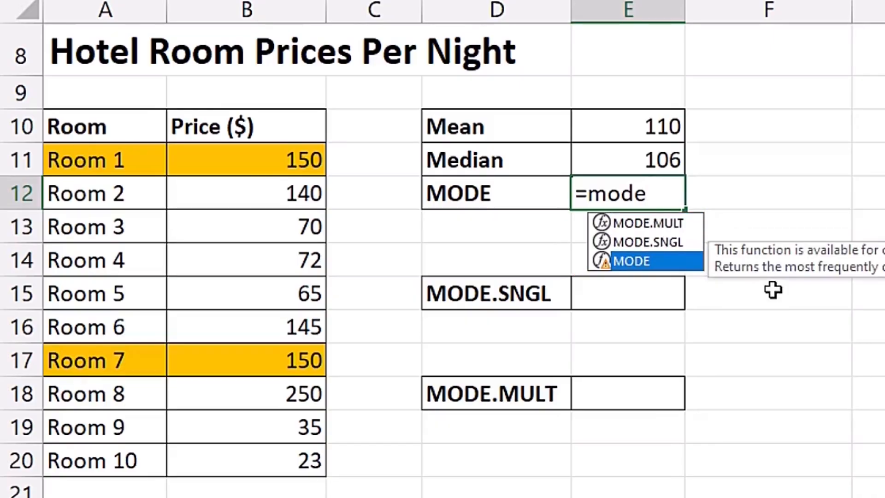
key(Tab)
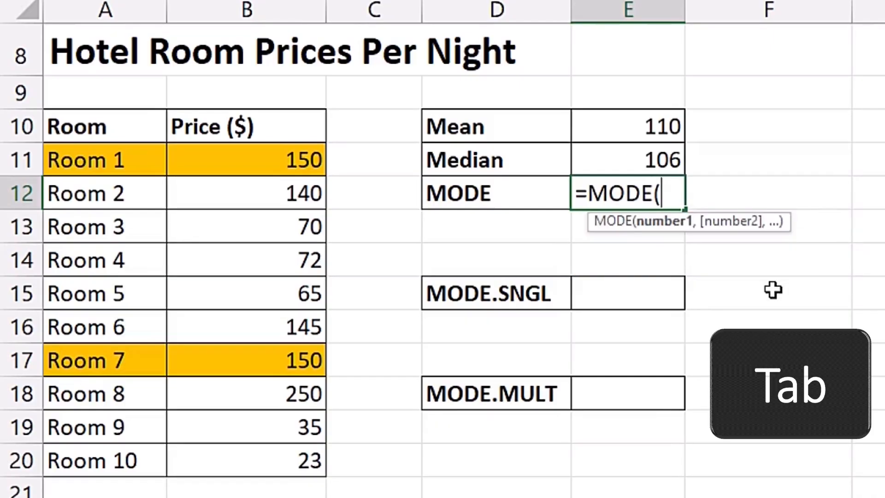
drag(291, 168, 277, 460)
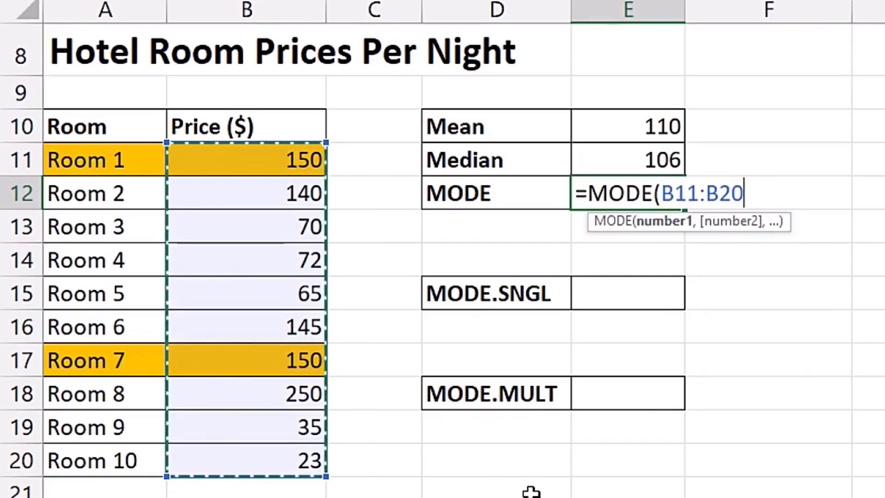
key(Return)
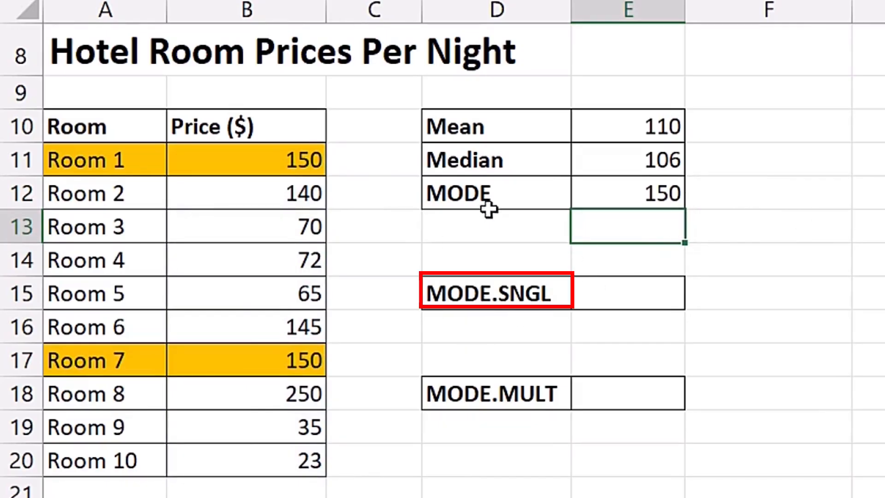
Calculate the single mode of the room prices in E15 with MODE.SNGL over B11:B20
click(614, 292)
text(=)
text(mode)
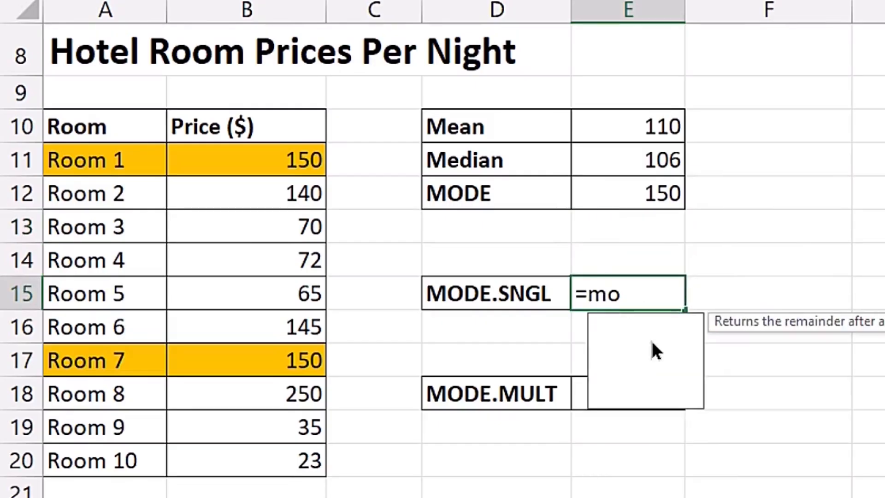
key(Down)
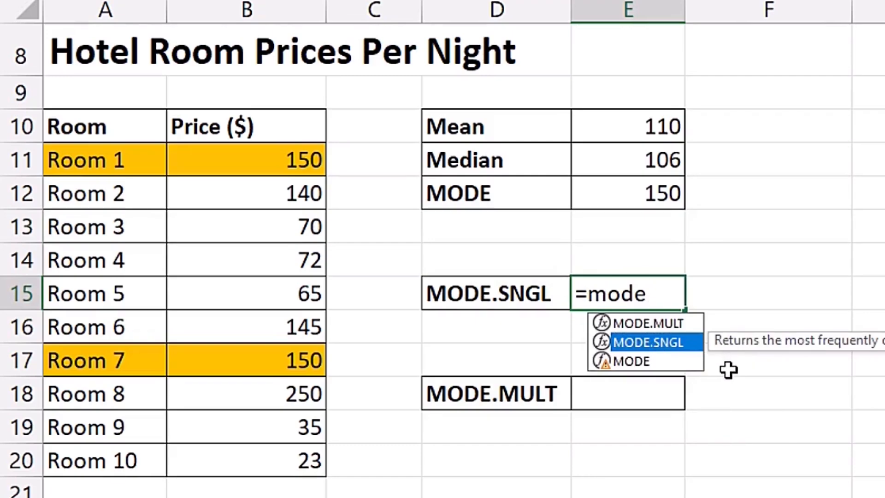
key(Tab)
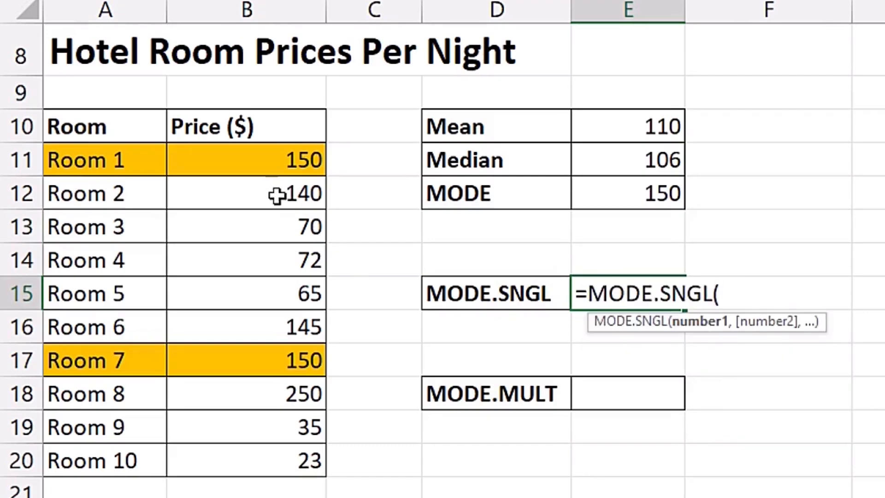
drag(290, 166, 259, 456)
key(Return)
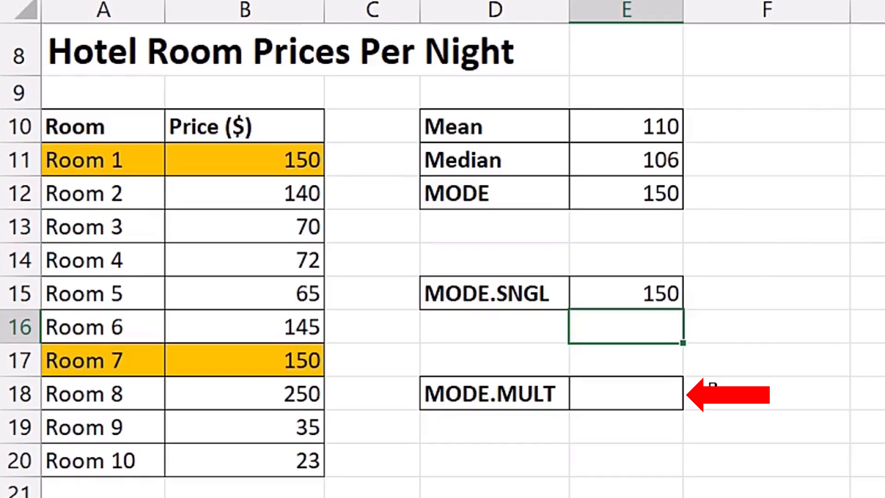
Enter a MODE.MULT formula over B11:B20 in E18 to return every mode of the room prices
click(630, 395)
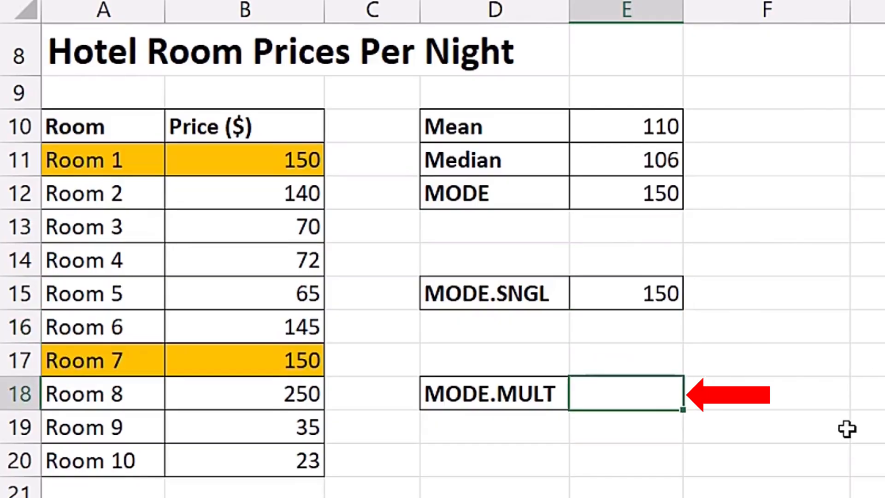
text(=mode)
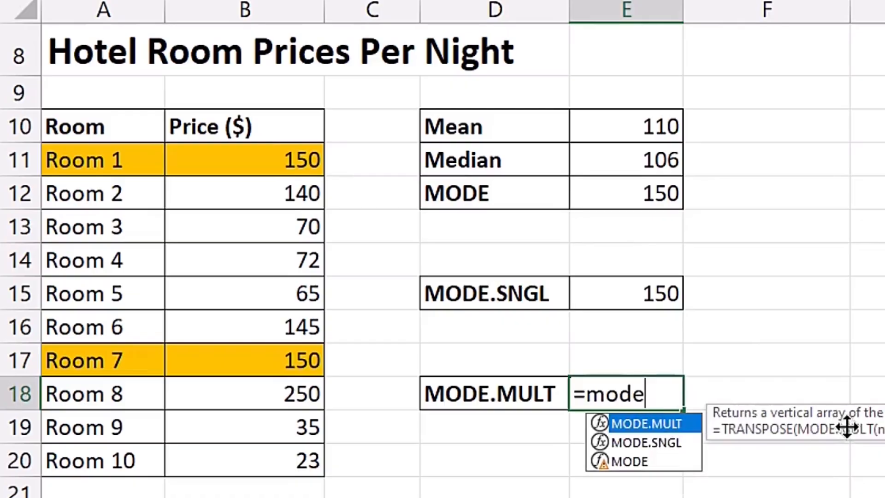
key(Tab)
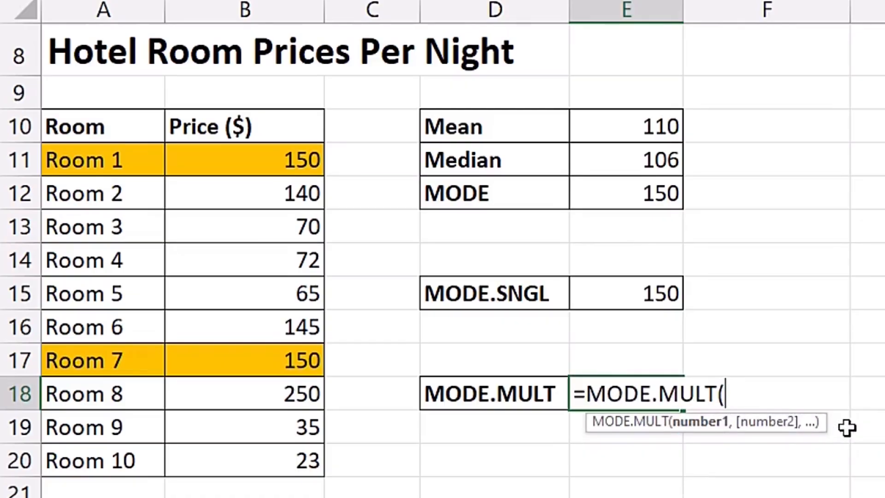
drag(271, 164, 256, 460)
key(Return)
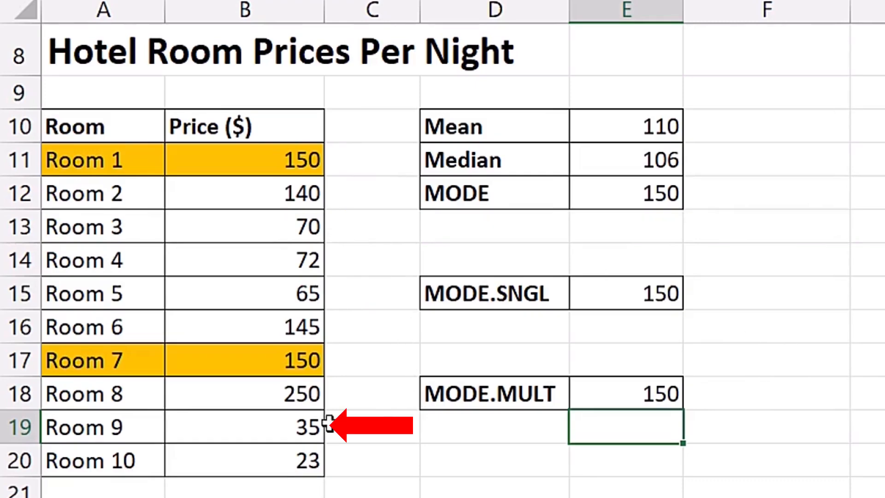
Set the Room 9 price in B19 to 70 and select the MODE.MULT results in E18:E19
click(254, 428)
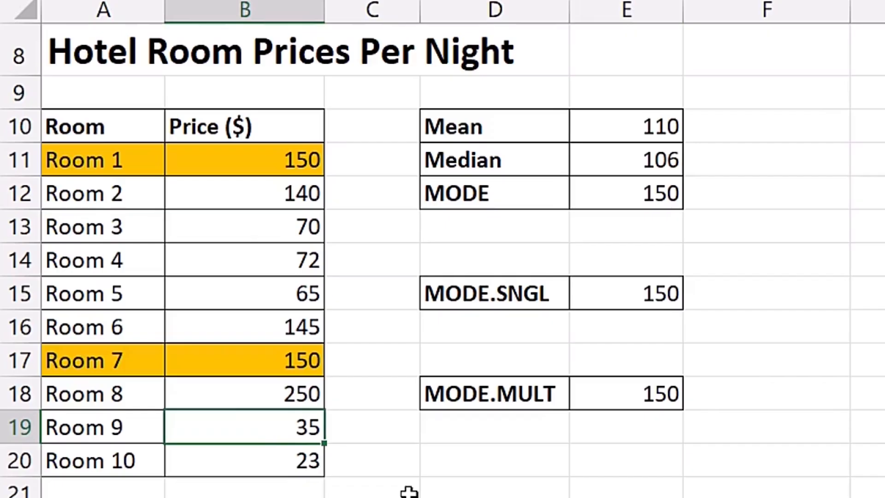
text(70)
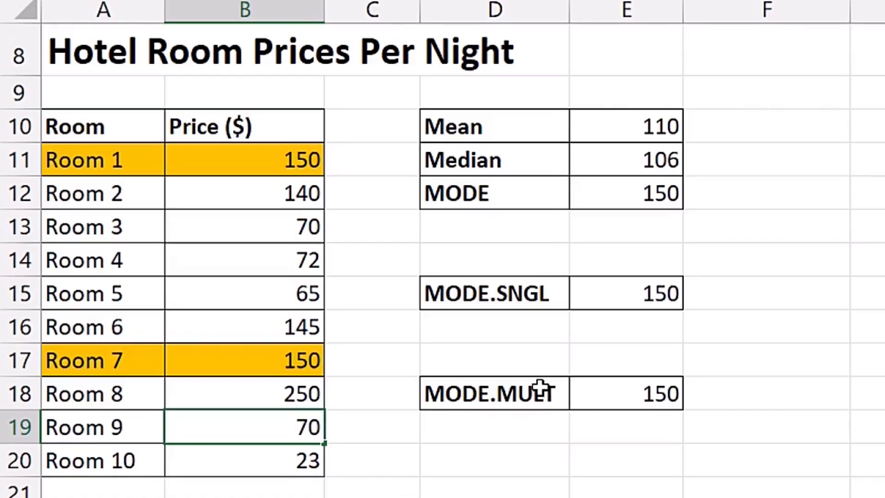
key(Return)
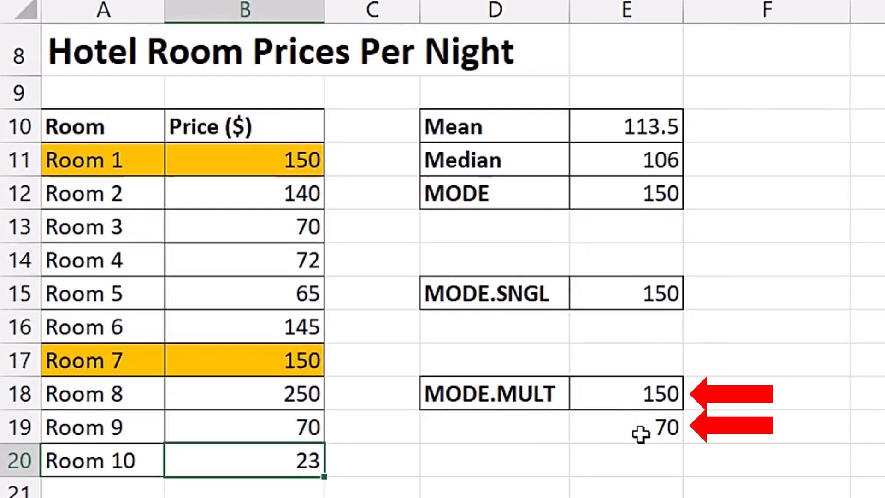
drag(628, 400, 633, 435)
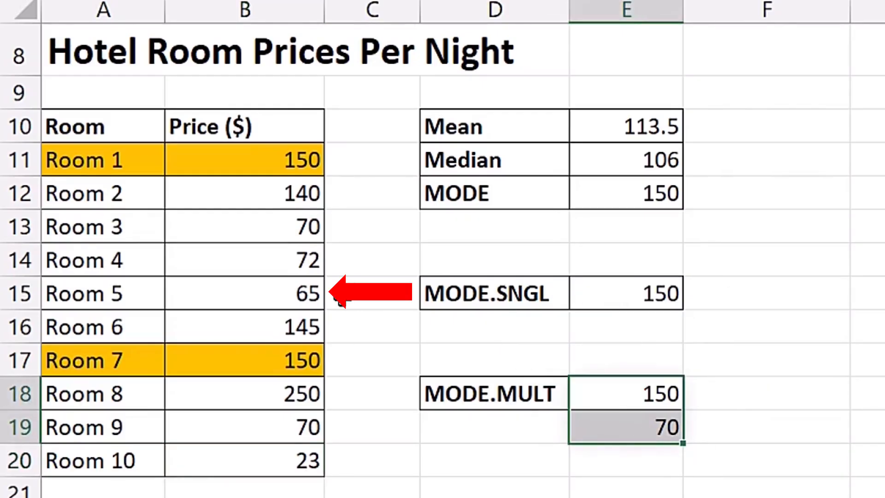
Try 65 as the Room 10 price in B20 and undo the change
click(305, 463)
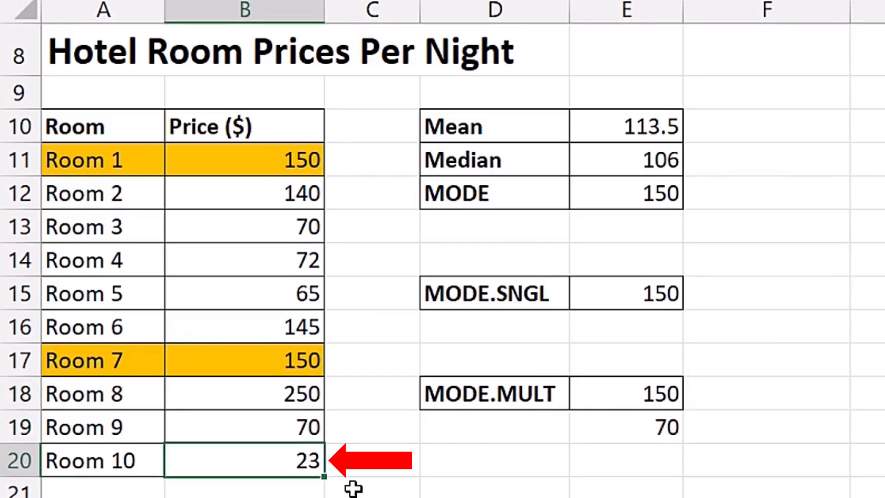
text(65)
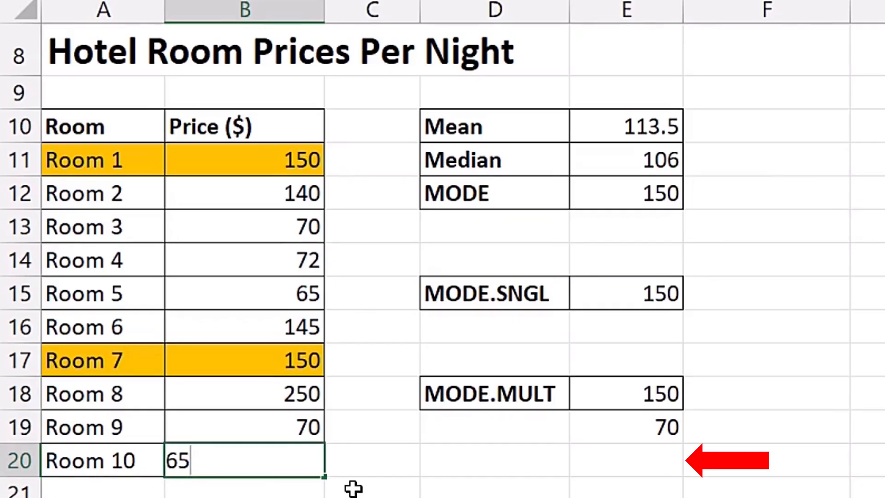
key(Return)
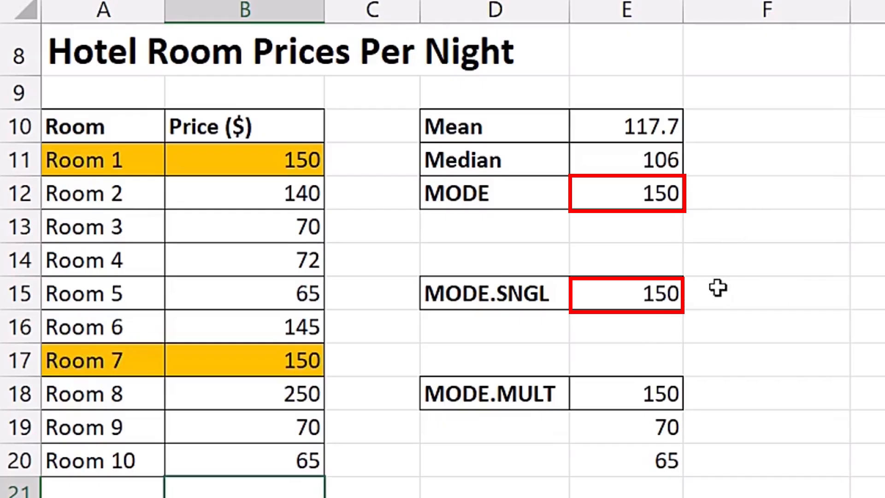
key(ctrl+z)
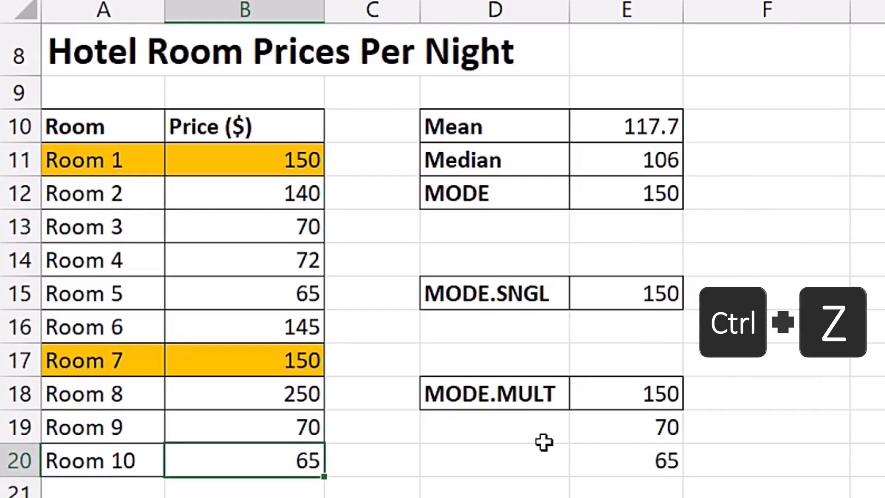
Undo the trial prices for Room 9 and Room 10, and re-enter the MODE.MULT formula in E18 as an array formula
key(ctrl+z)
key(ctrl+z)
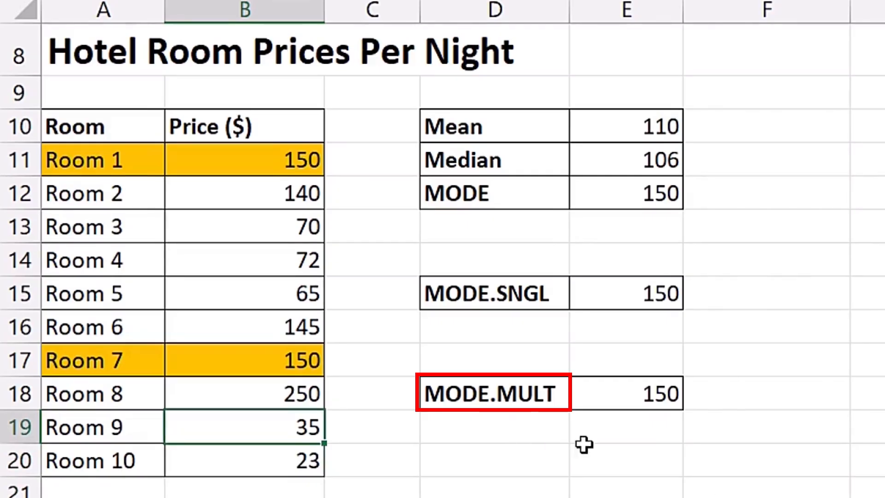
click(631, 393)
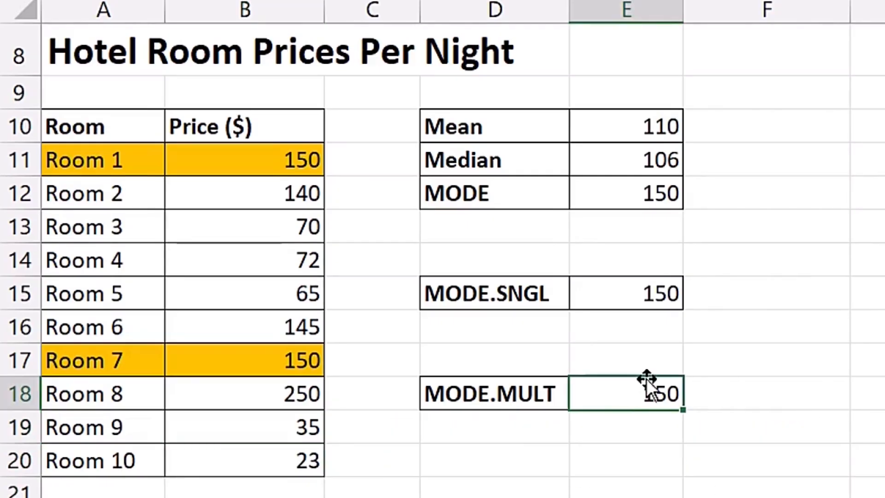
key(F2)
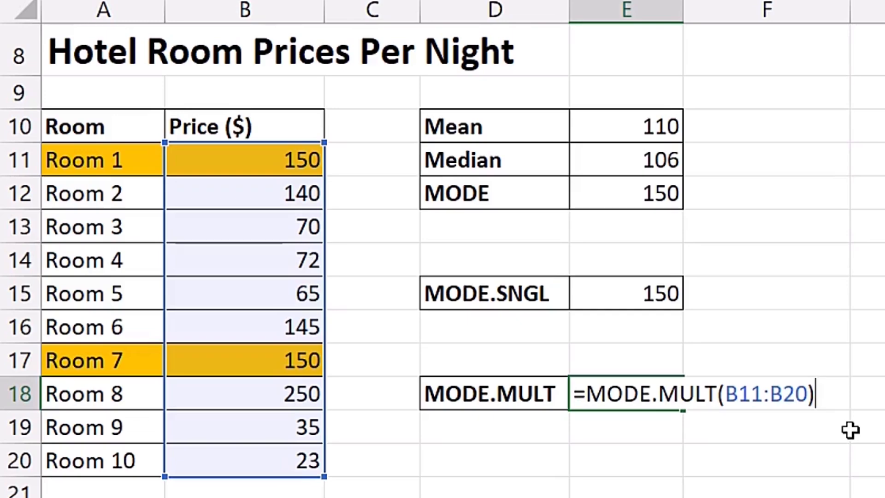
key(ctrl+shift+Return)
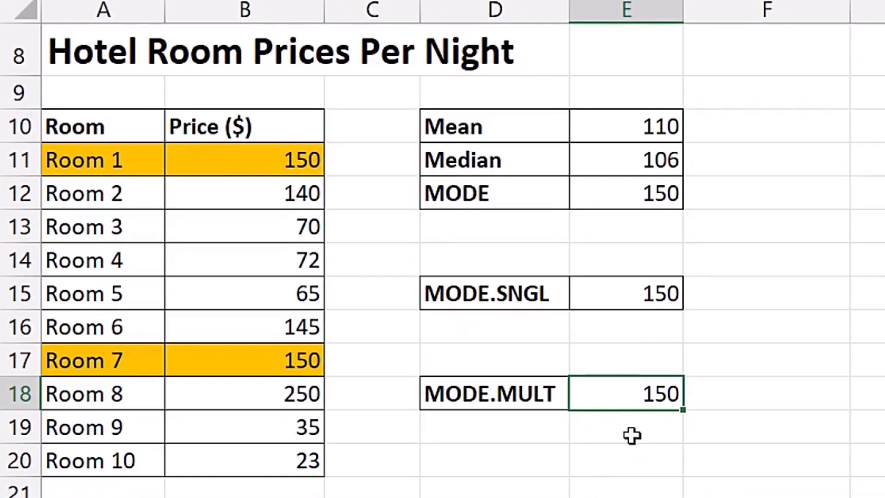
key(Return)
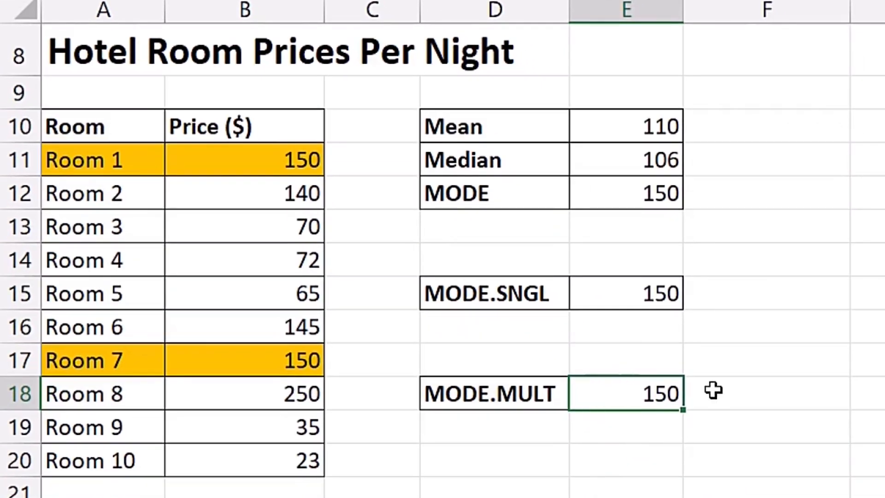
key(ctrl+shift+Return)
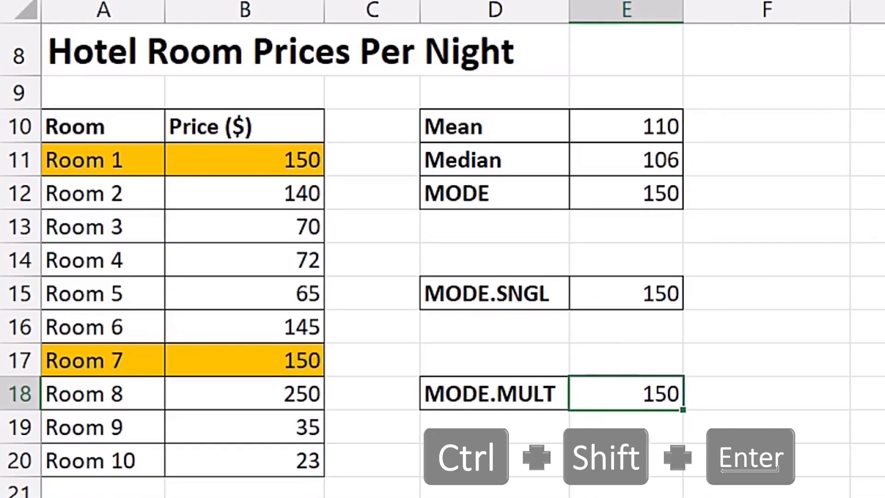
Calculate every mode of the pupils' pocket money in E24 with MODE.MULT over B25:B32
mouse_move(880, 244)
mouse_down()
mouse_move(881, 318)
mouse_move(881, 310)
mouse_up()
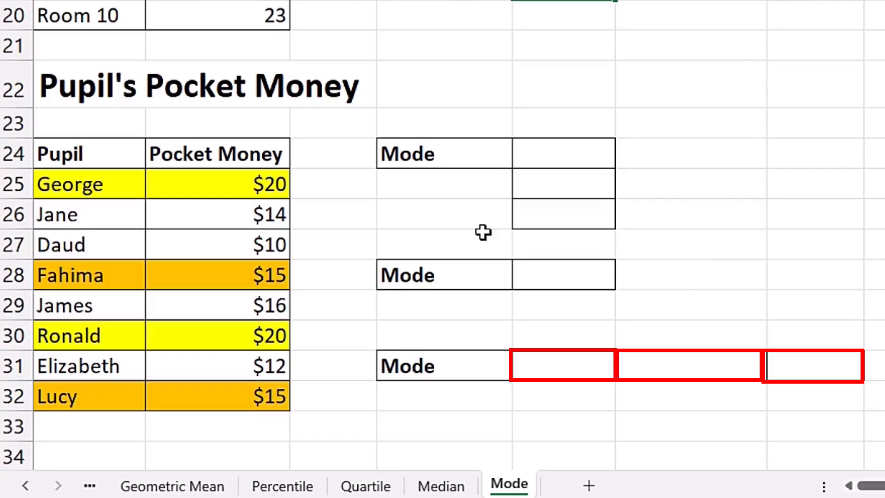
click(566, 162)
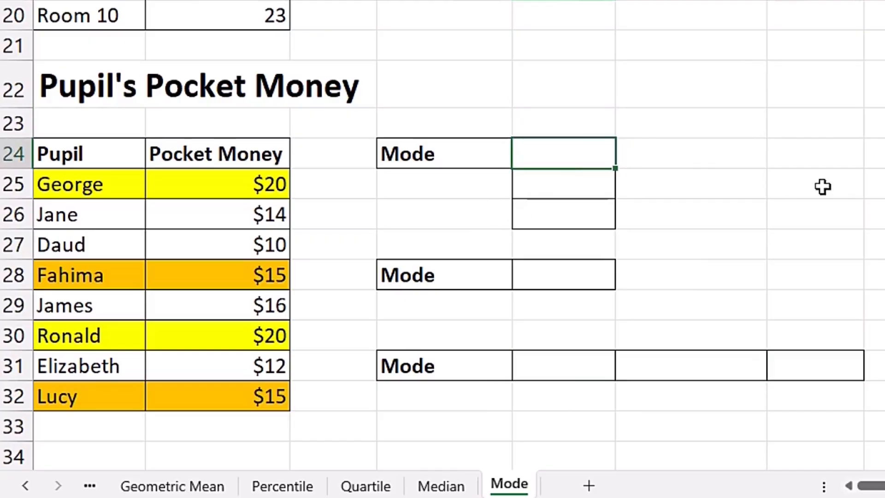
text(=mode)
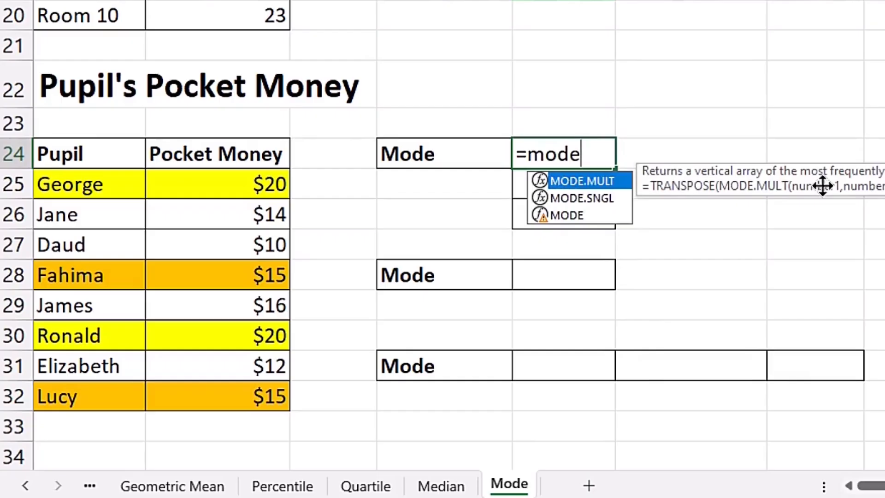
key(Tab)
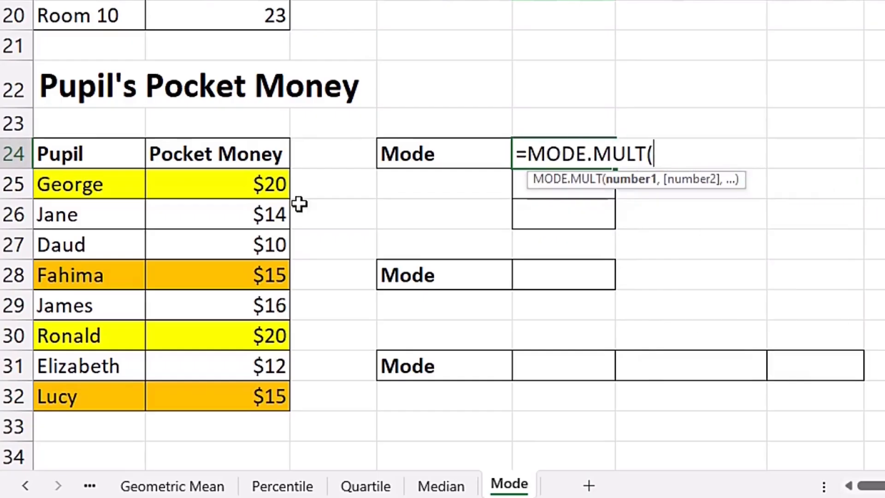
drag(226, 184, 213, 387)
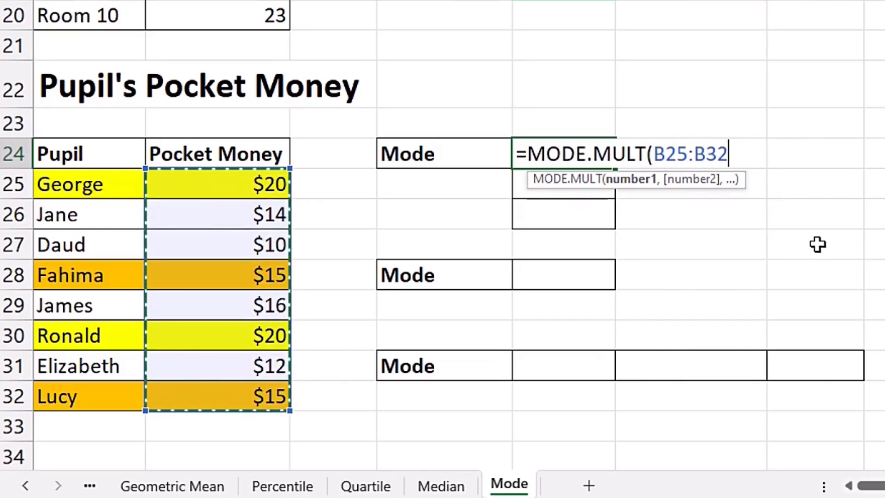
key(Return)
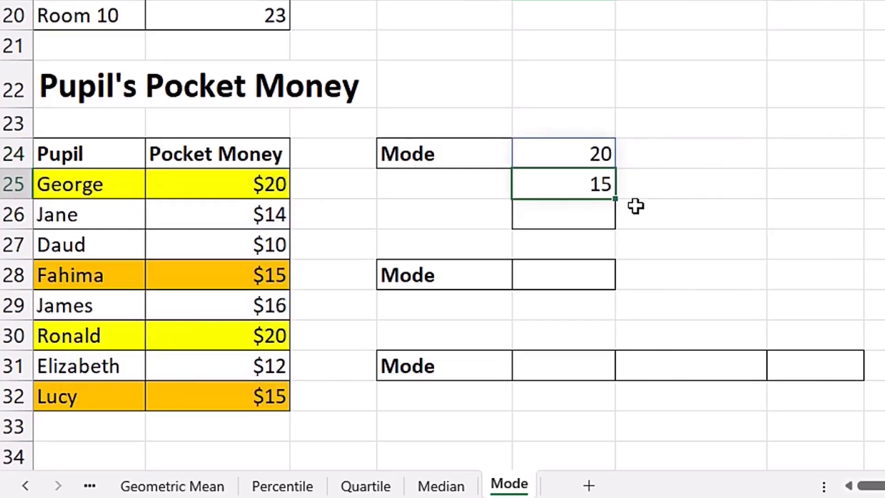
key(Up)
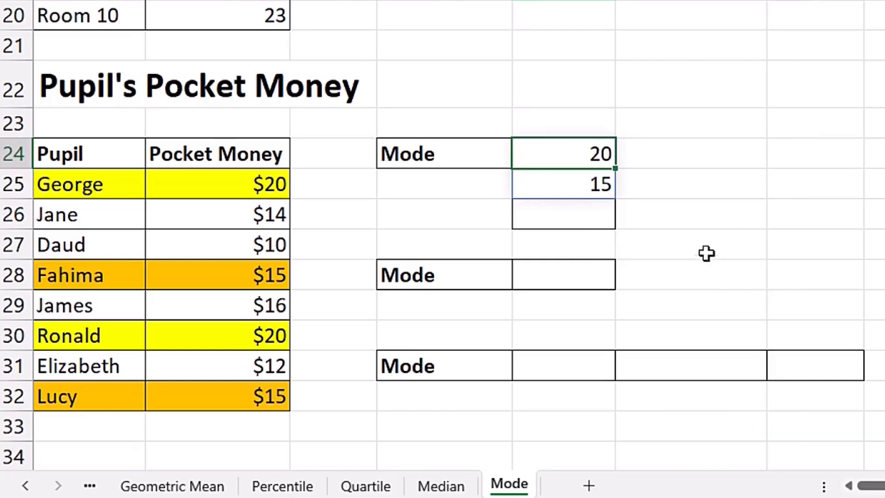
Enter =TEXTJOIN(", ",TRUE,A26:B26) in F26 to join a pupil's name and pocket money with commas
click(673, 215)
text(=text)
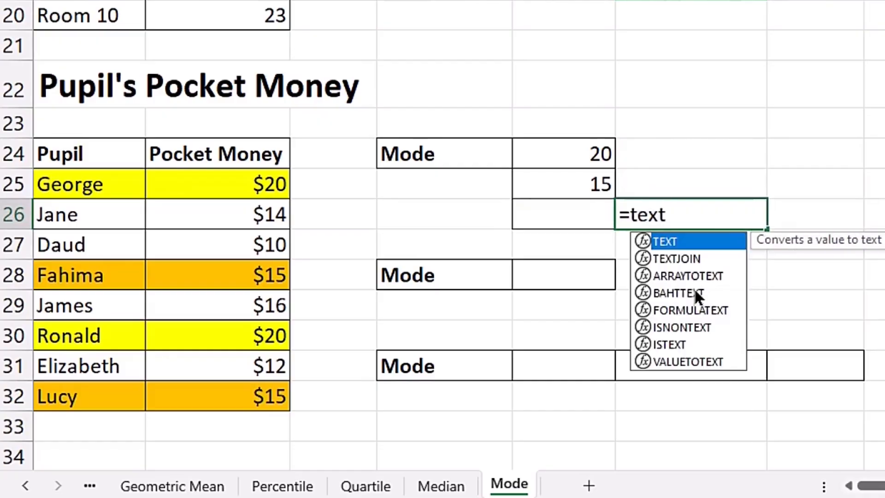
key(Down)
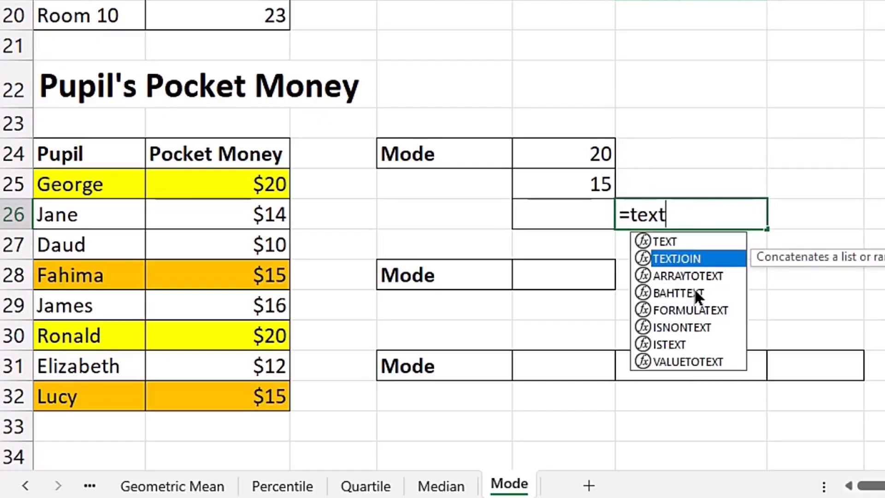
key(Tab)
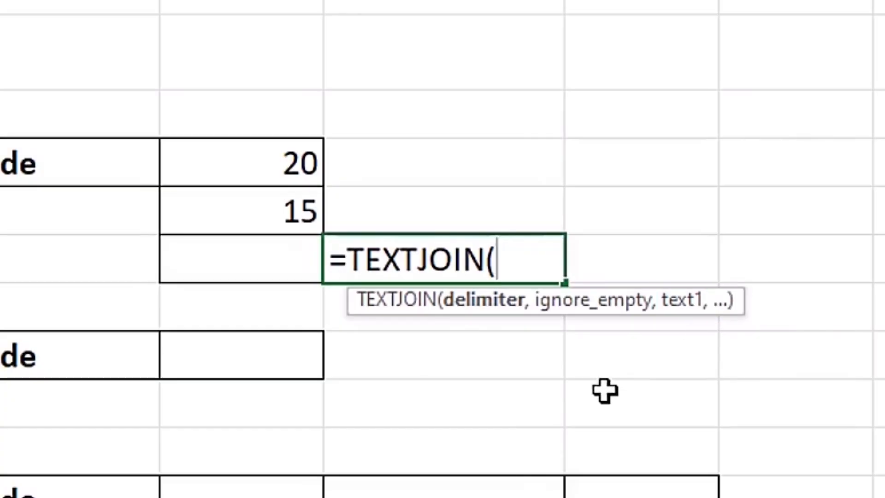
text(",)
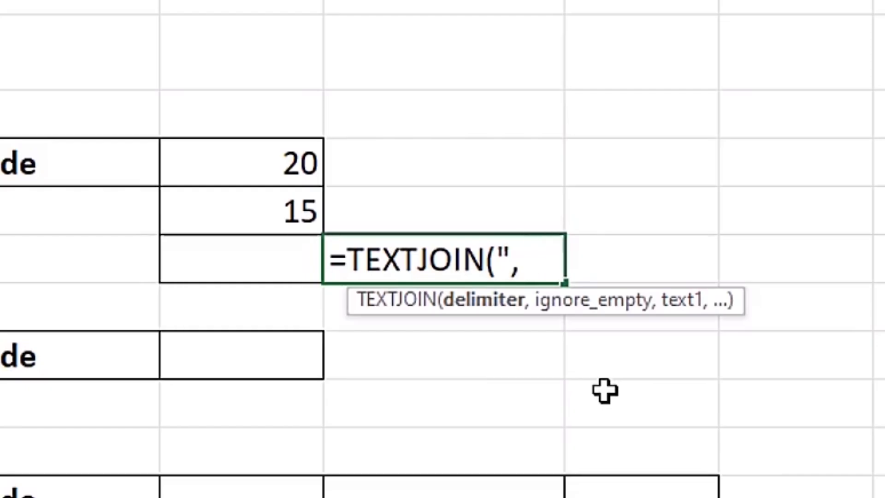
text(",)
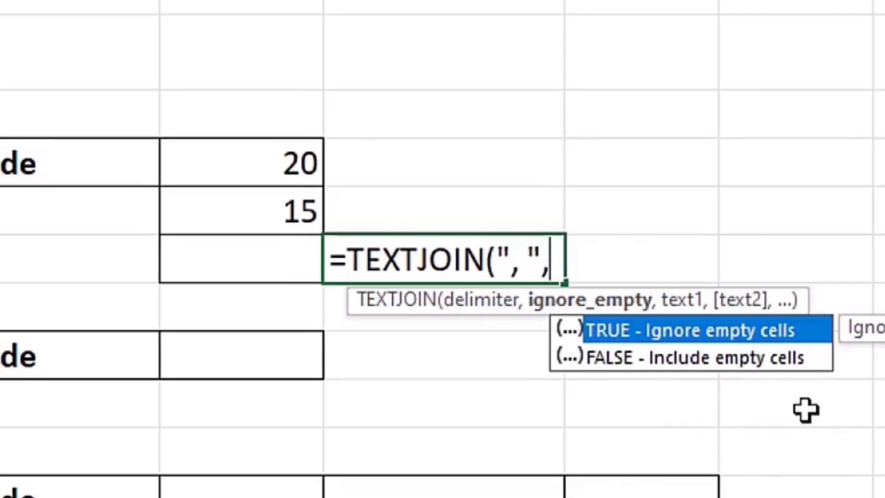
key(Tab)
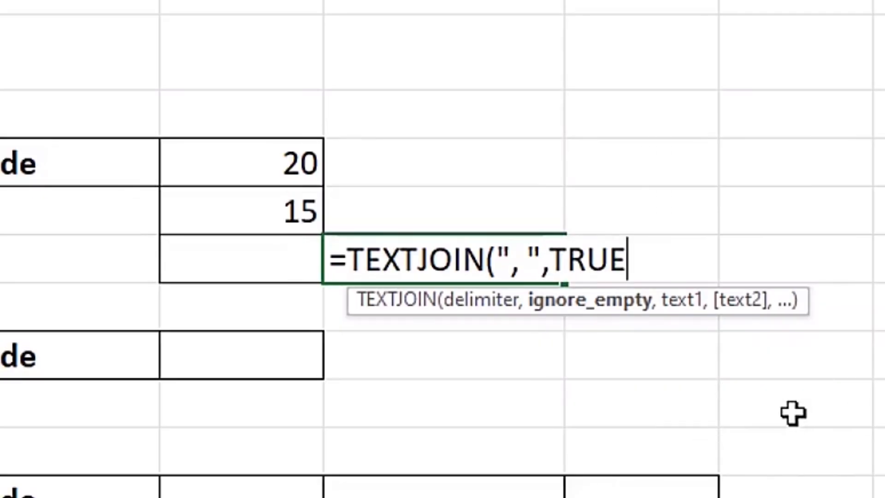
text(,)
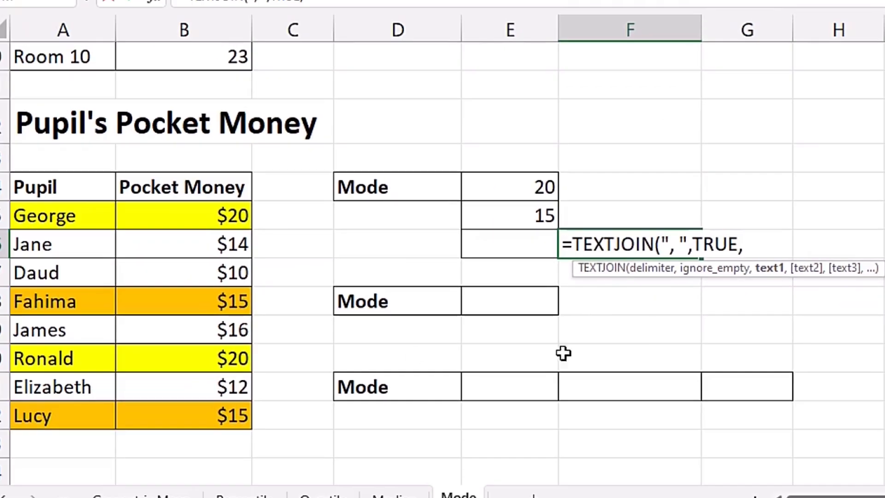
drag(75, 243, 188, 250)
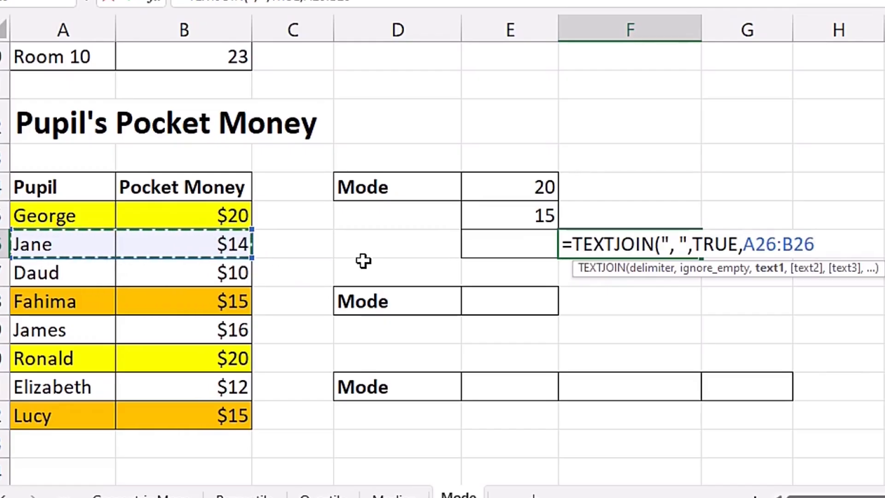
text())
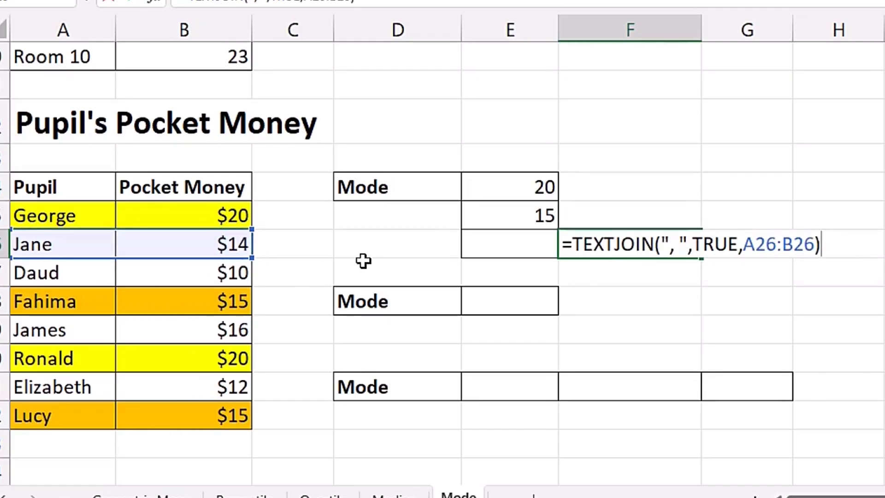
key(Return)
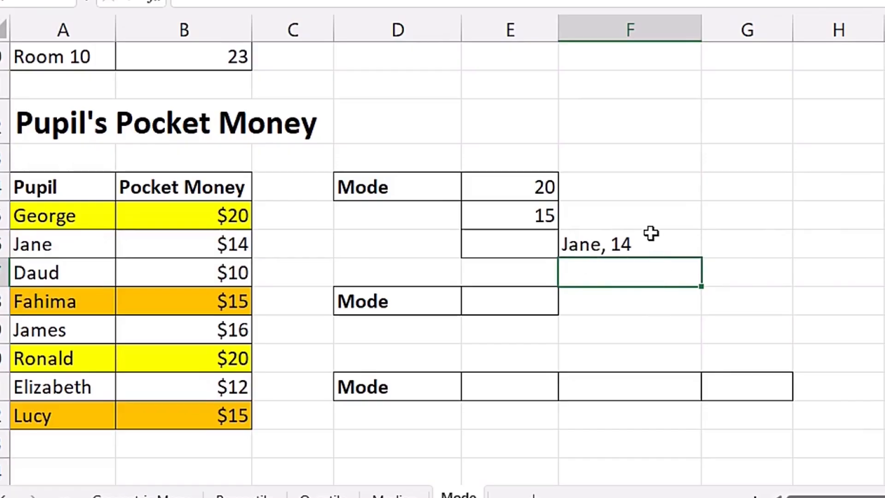
Change the TEXTJOIN range in F26 to B25:B29 and move the formula to G26
click(627, 245)
key(F2)
drag(743, 245, 815, 248)
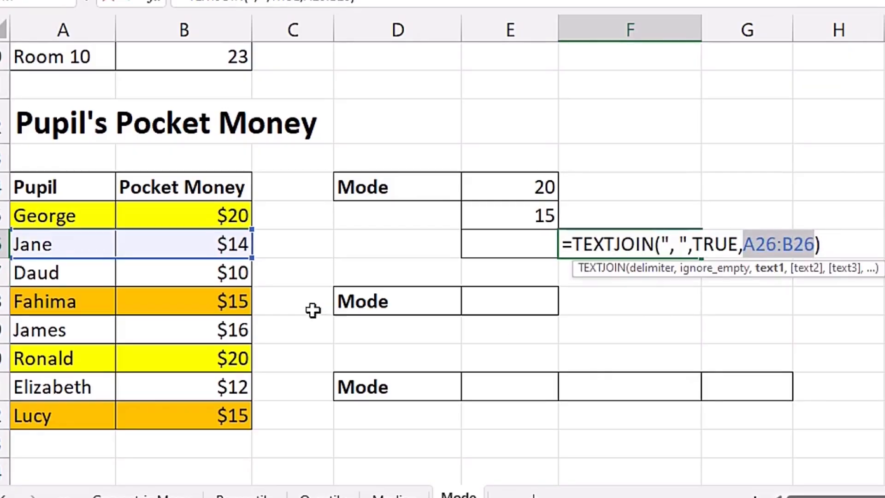
drag(203, 216, 197, 330)
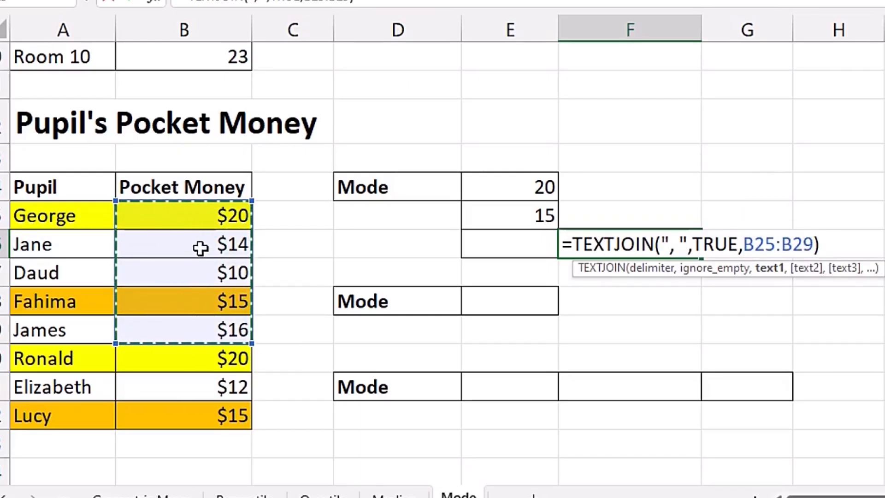
key(Return)
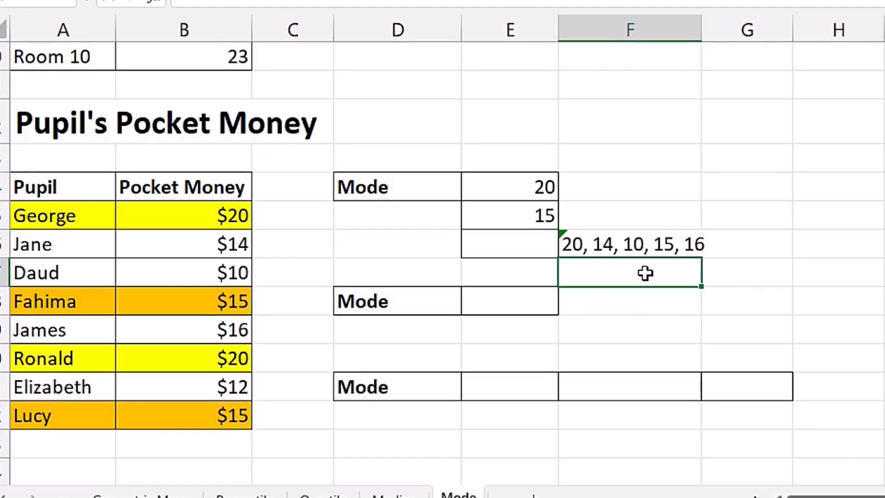
click(678, 254)
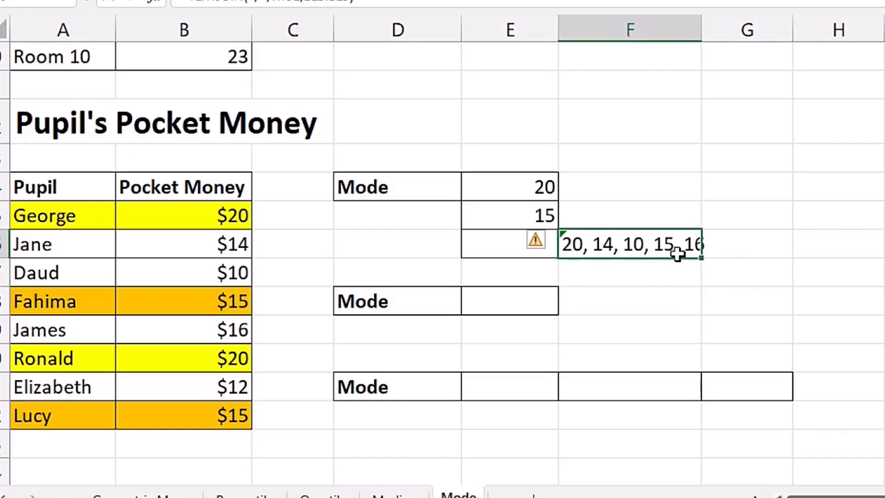
drag(700, 242, 736, 245)
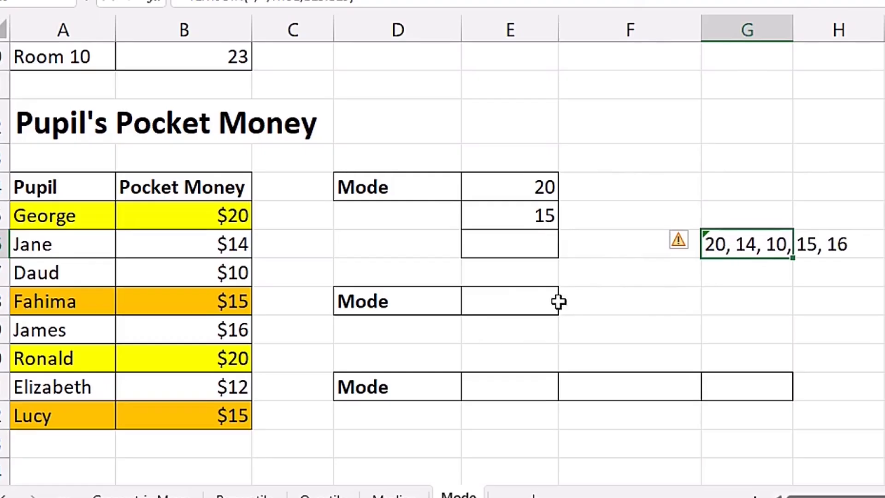
Enter a MODE.MULT formula over B25:B32 in E28, beside the second Mode label
click(496, 304)
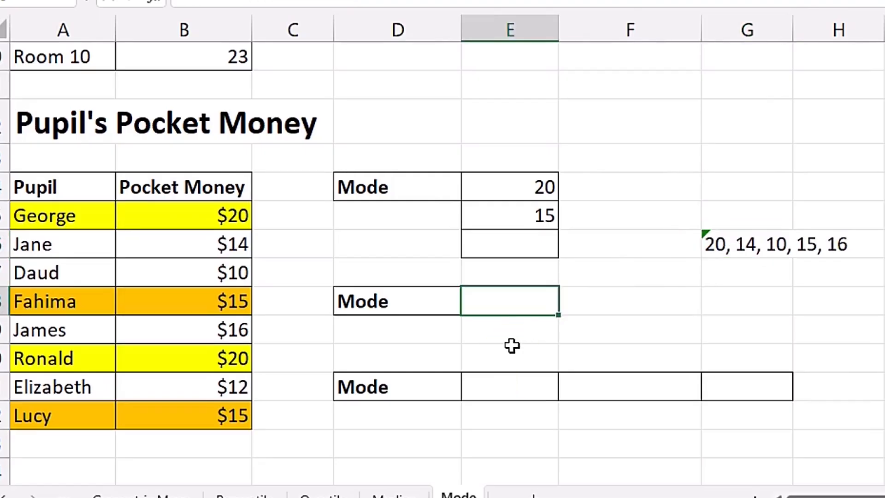
text(=mode)
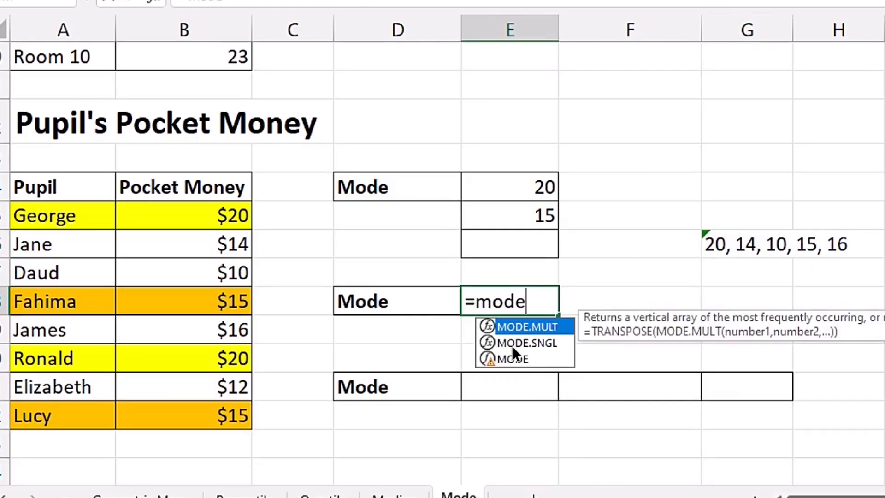
key(Tab)
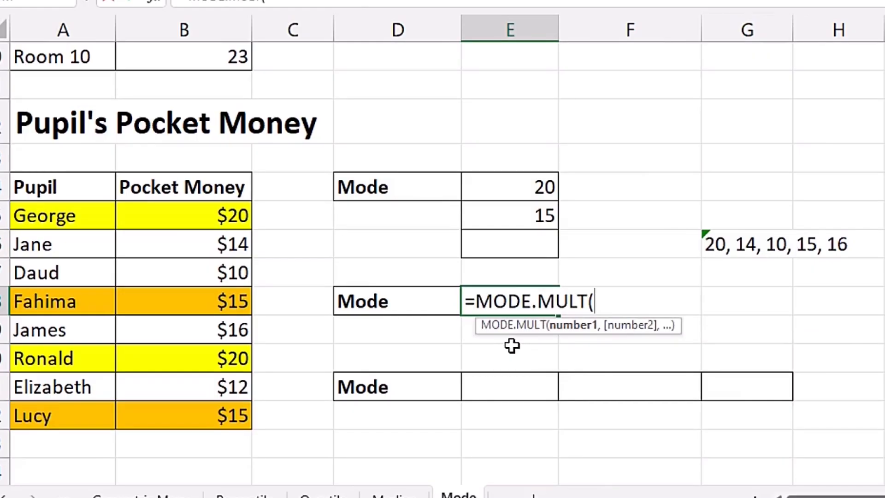
drag(223, 213, 204, 416)
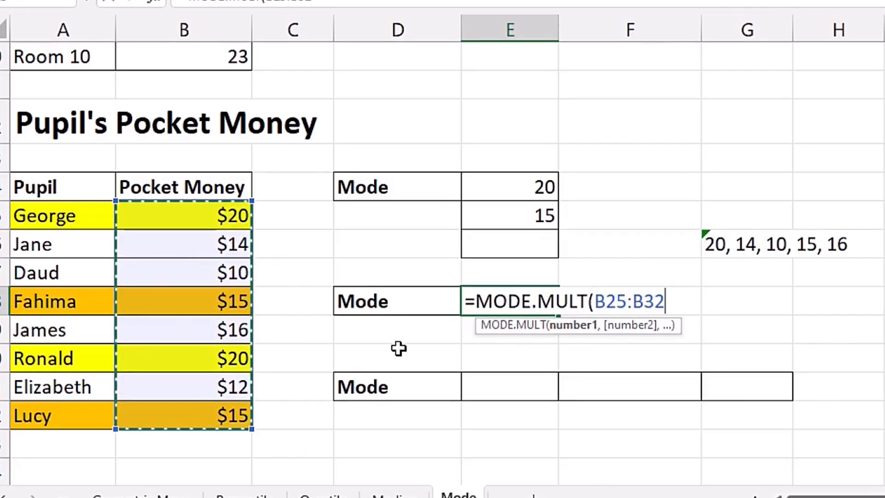
key(Return)
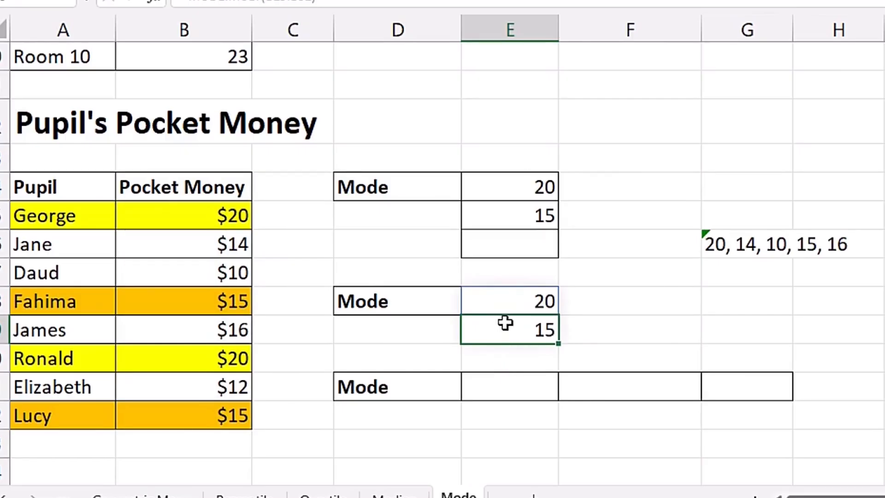
Insert the TEXTJOIN function in front of MODE.MULT(B25:B32) in the E28 formula
click(499, 299)
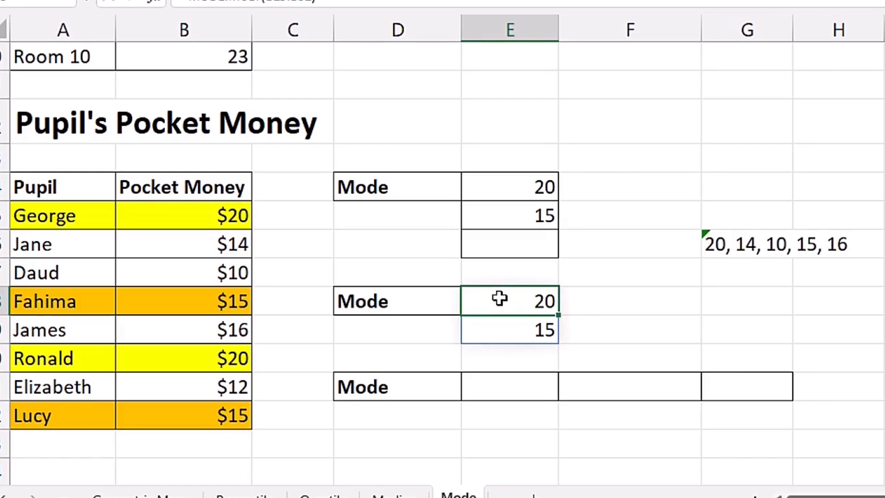
key(F2)
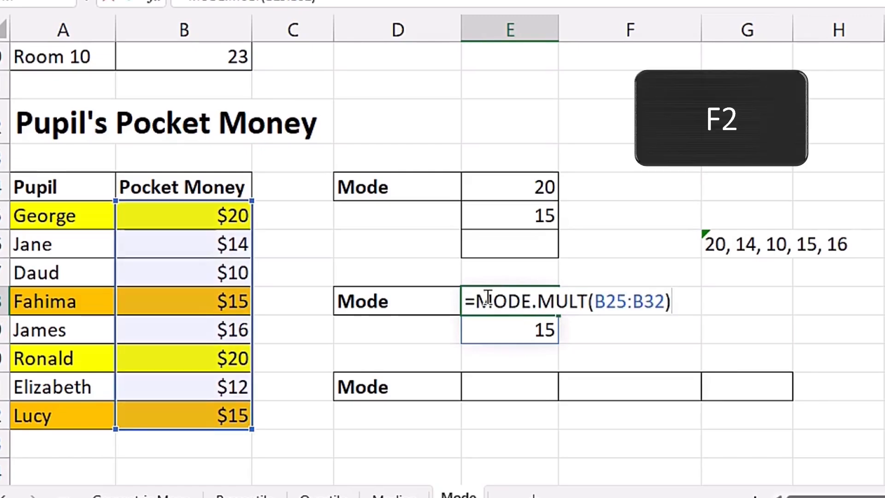
shift+click(477, 297)
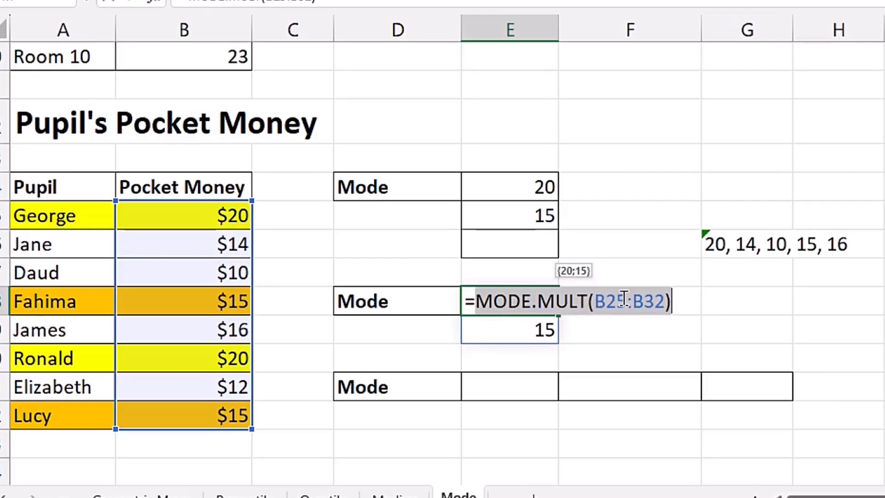
click(475, 297)
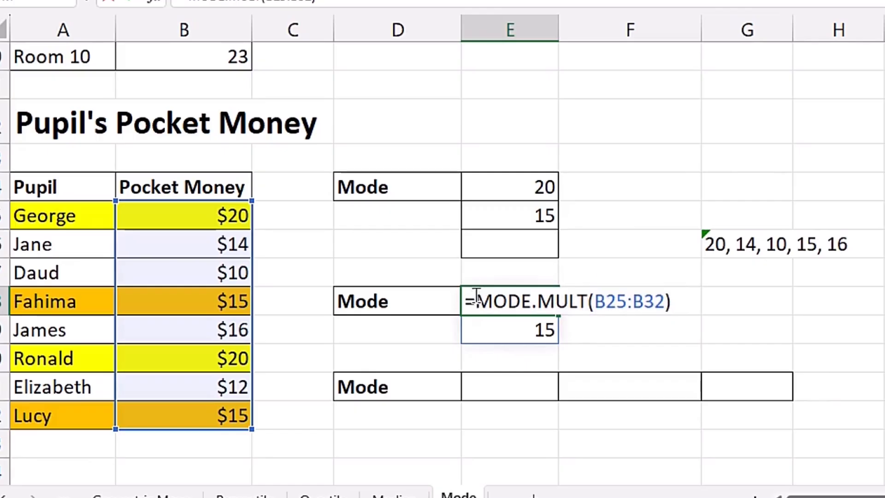
text(tex)
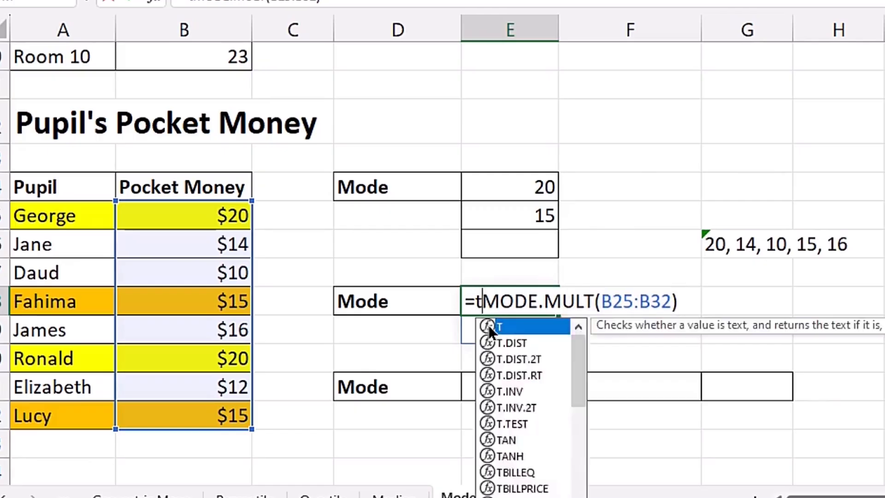
key(Down)
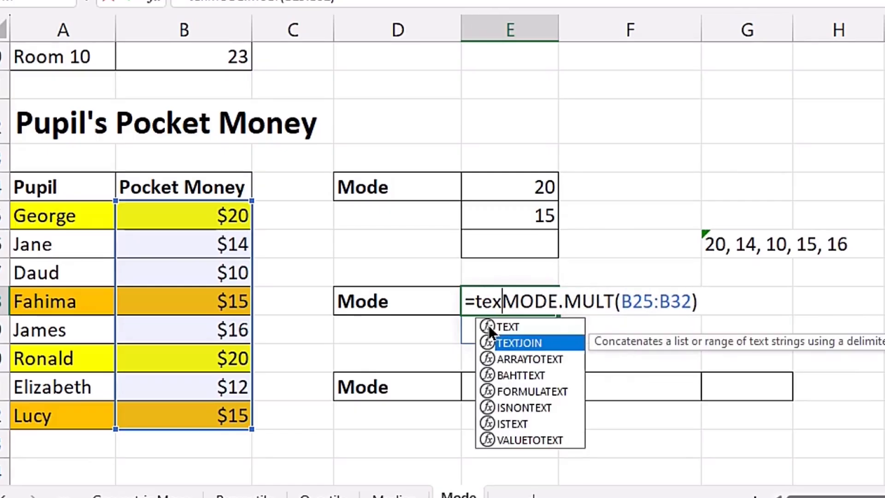
key(Tab)
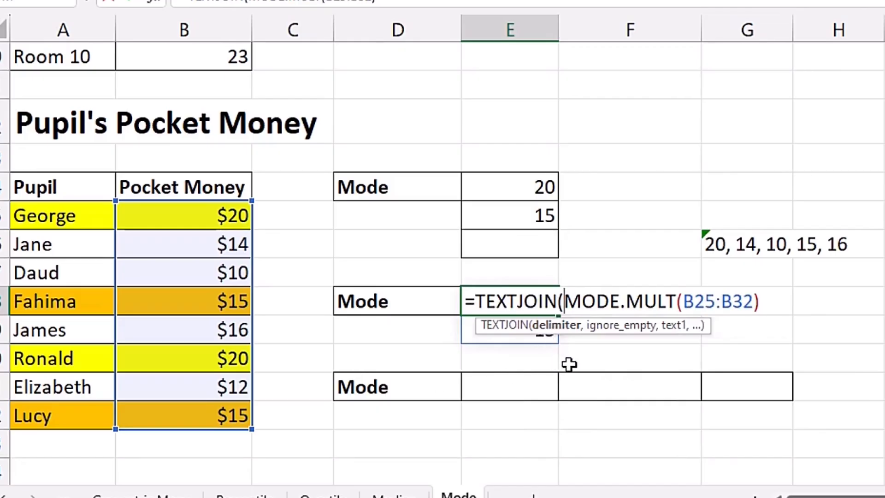
Complete E28 as =TEXTJOIN(", ",TRUE,MODE.MULT(B25:B32)) so the modes share one cell
text(")
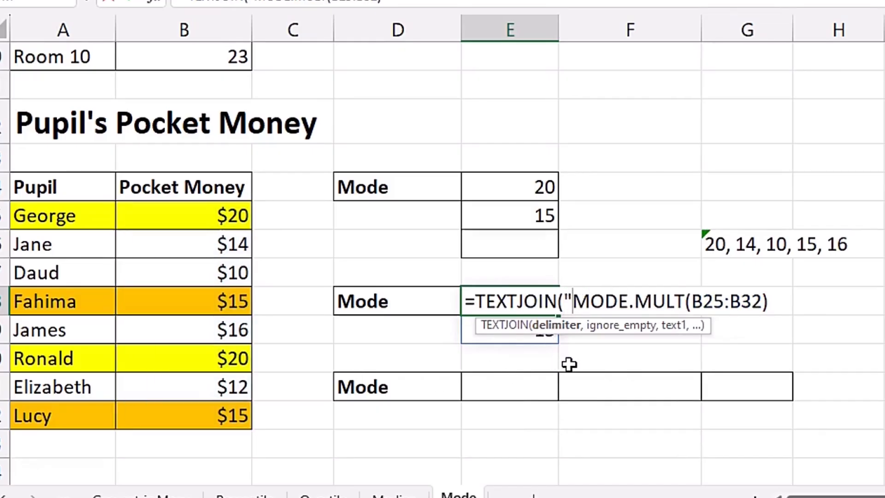
text(, )
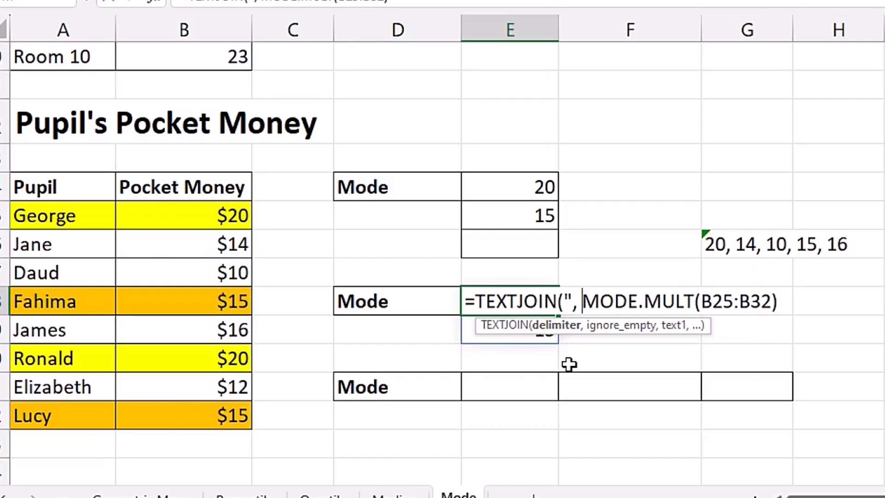
text(")
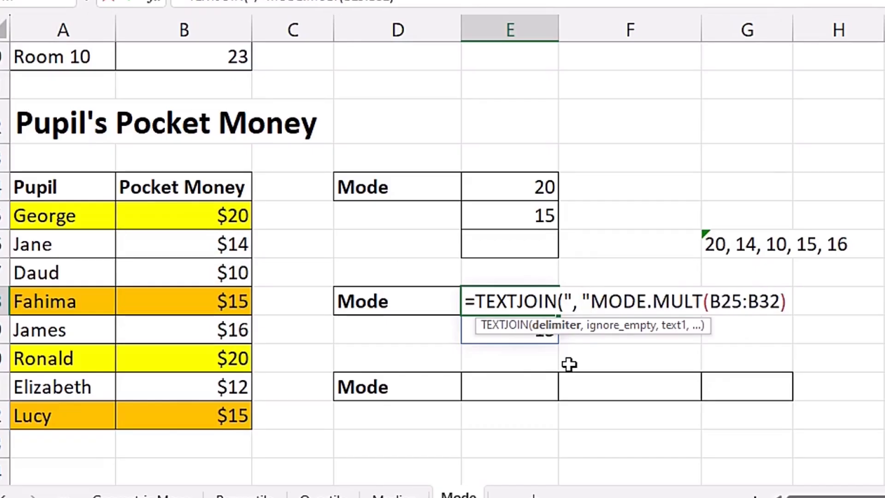
text(,)
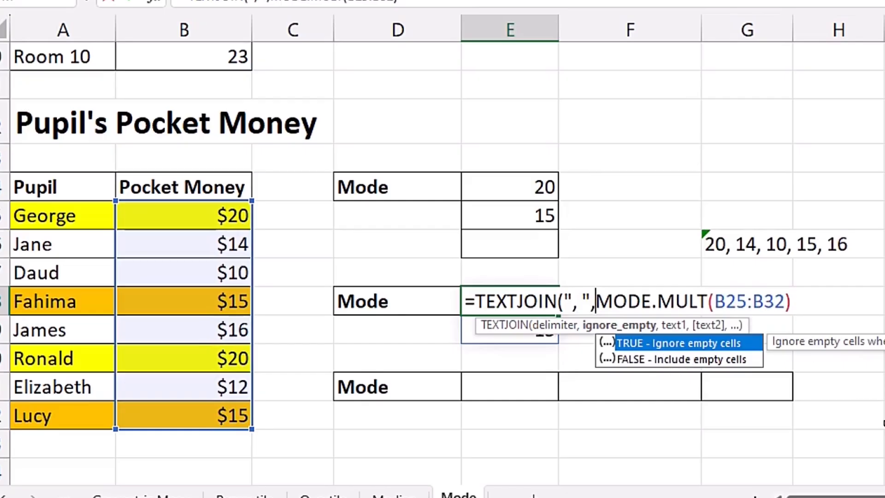
key(Tab)
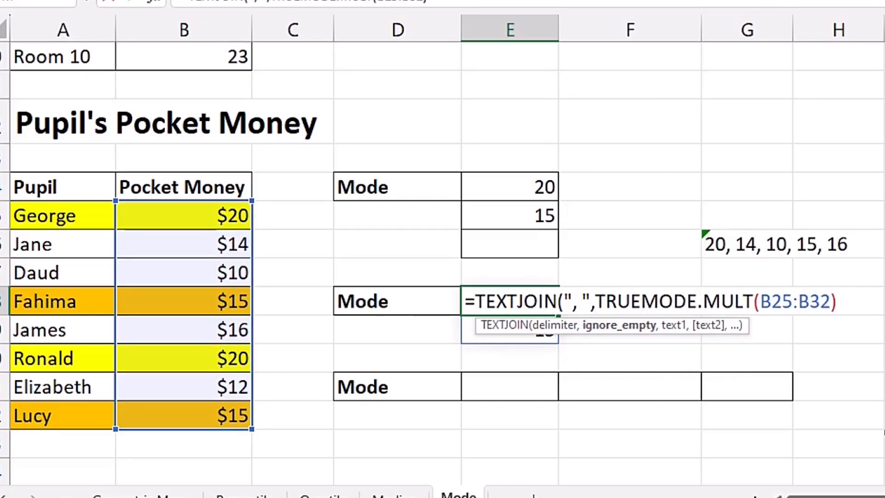
text(,)
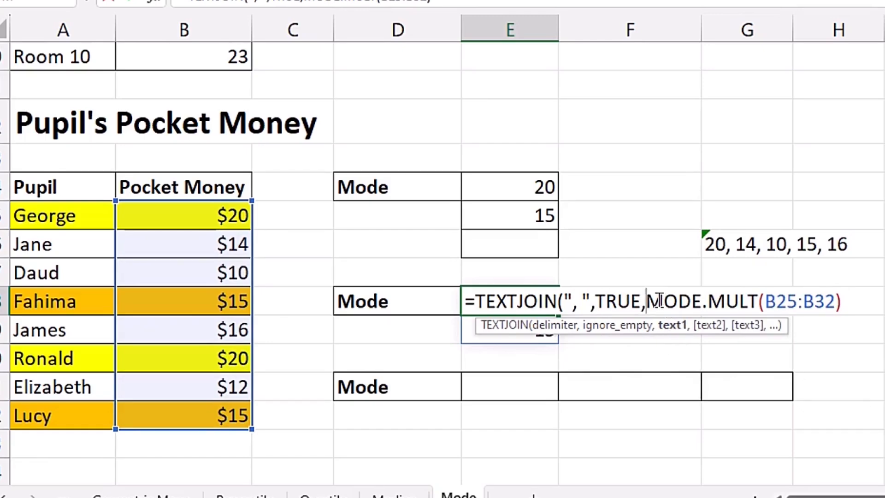
drag(661, 301, 860, 305)
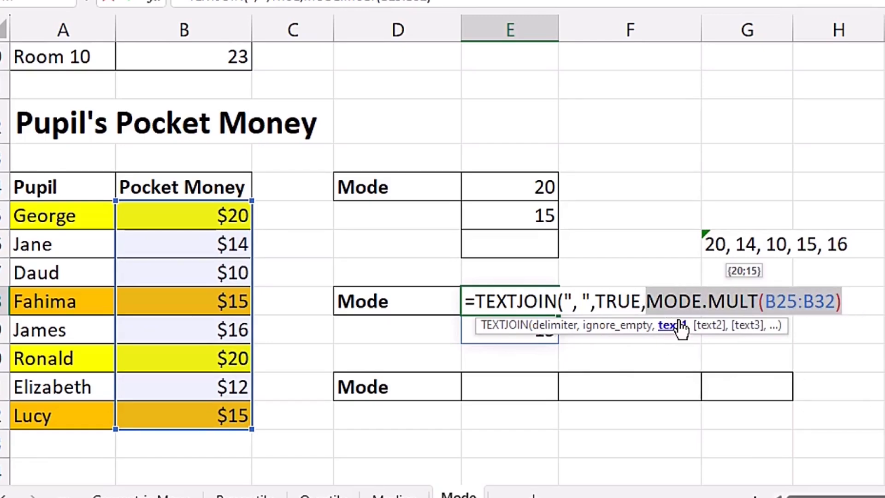
click(851, 299)
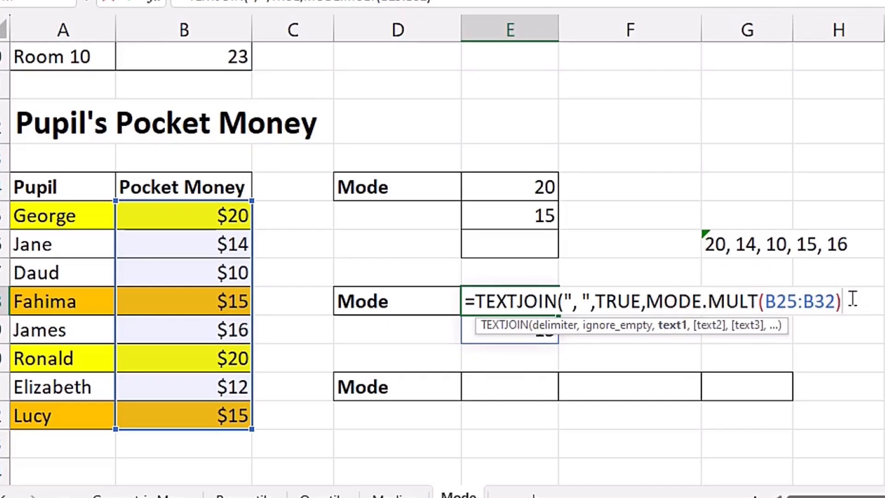
text())
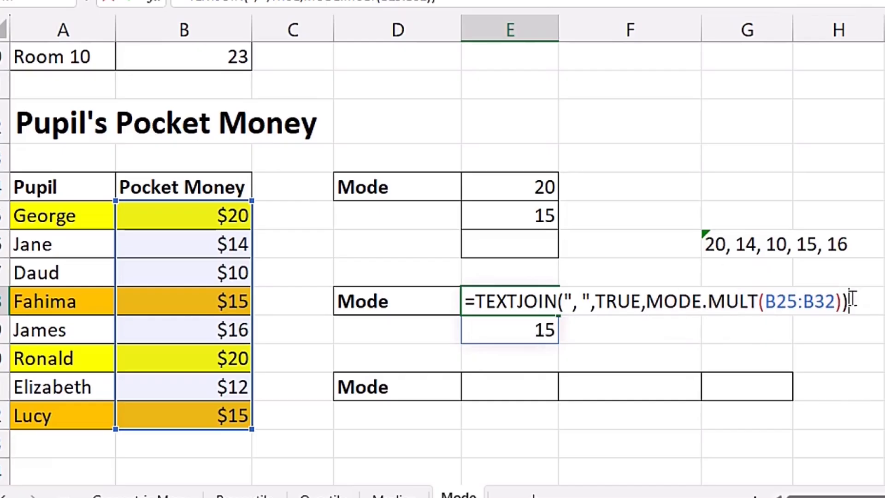
key(ctrl+Return)
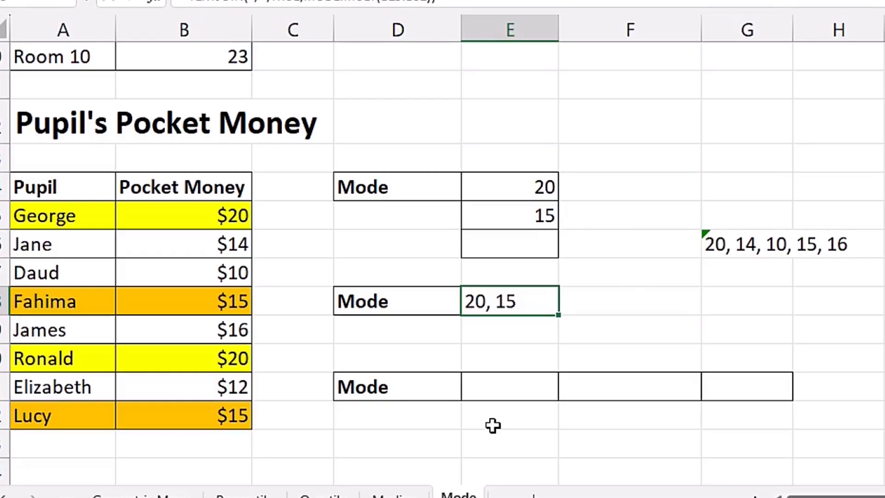
Review the MODE.MULT formula in E24, and enter =TRANSPOSE(B25:B27) in F28
double_click(532, 187)
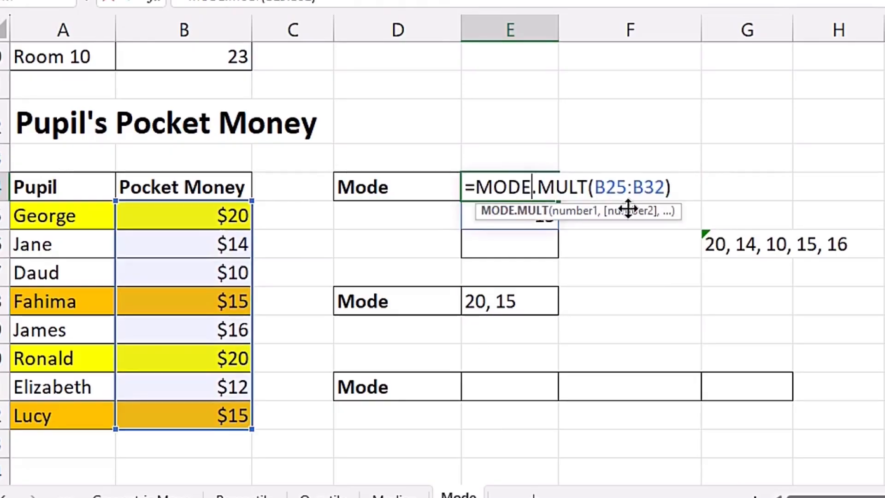
key(Escape)
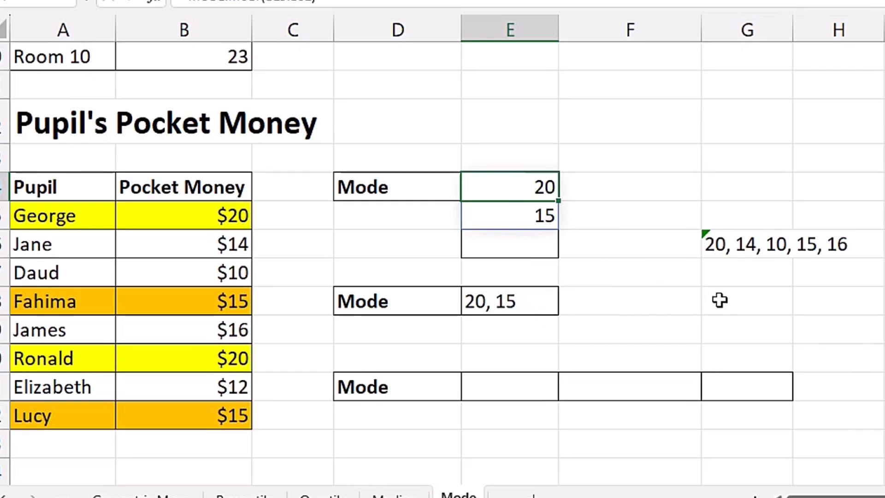
click(648, 307)
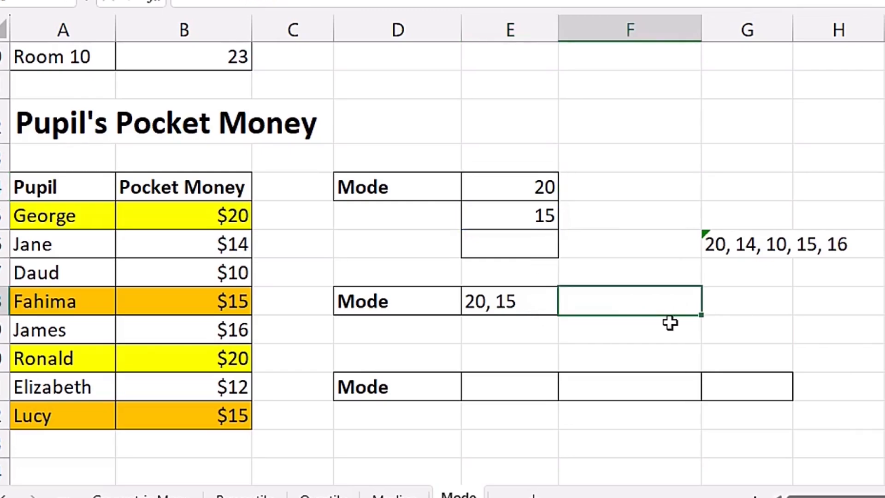
text(=tra)
key(Tab)
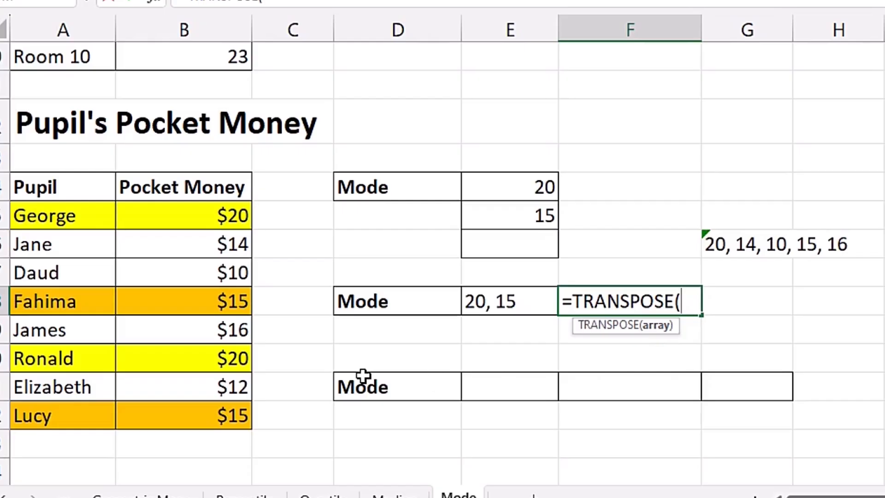
drag(217, 216, 214, 271)
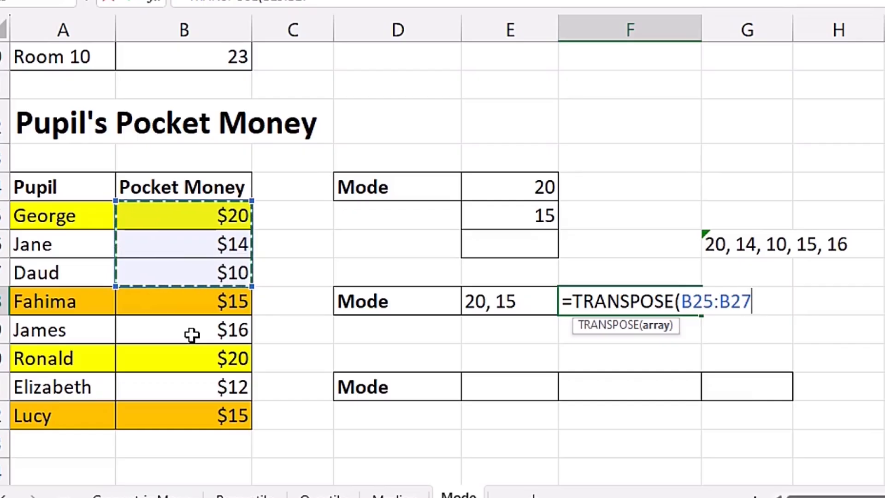
text())
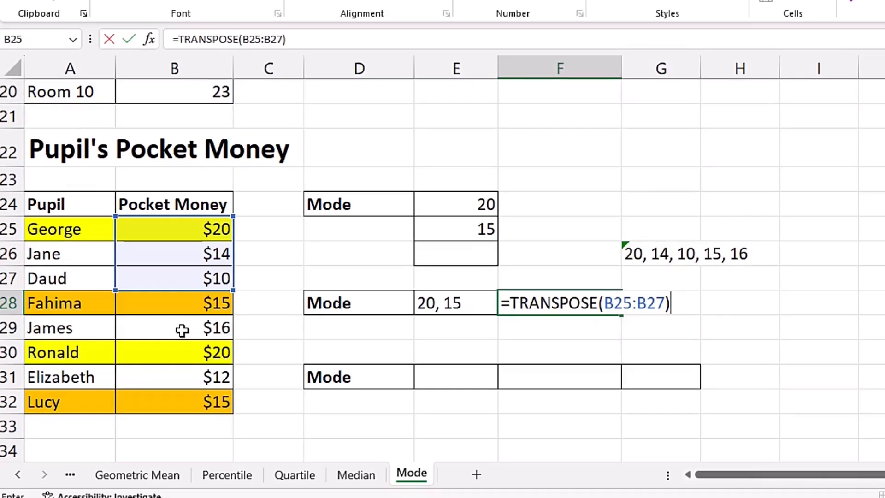
key(Return)
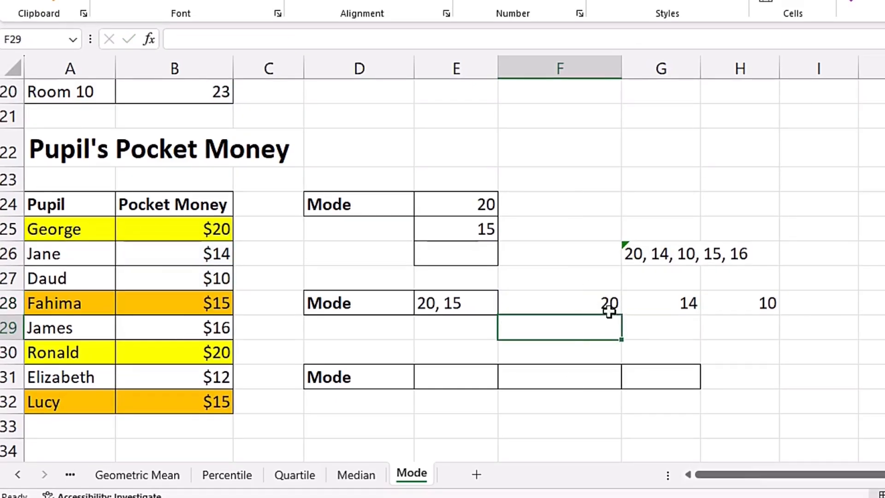
Change the TRANSPOSE range in F28 to A25:B25 and move the formula to G28
click(573, 303)
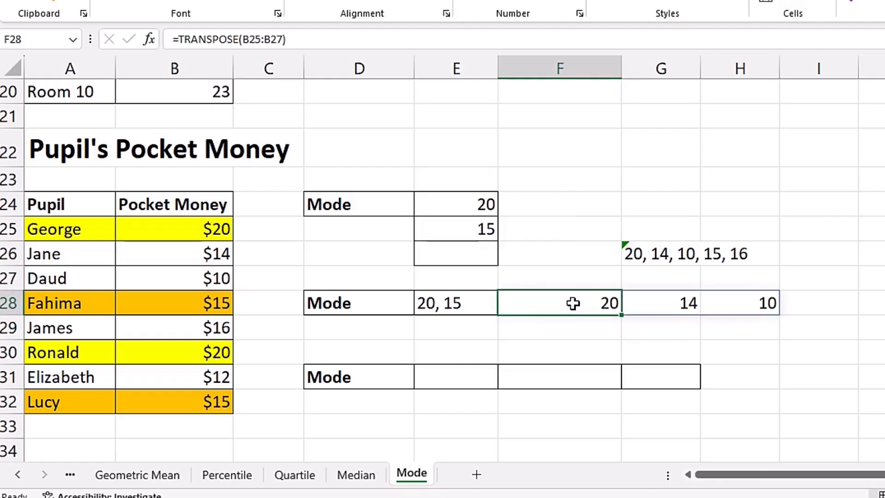
key(F2)
drag(604, 303, 671, 302)
key(BackSpace)
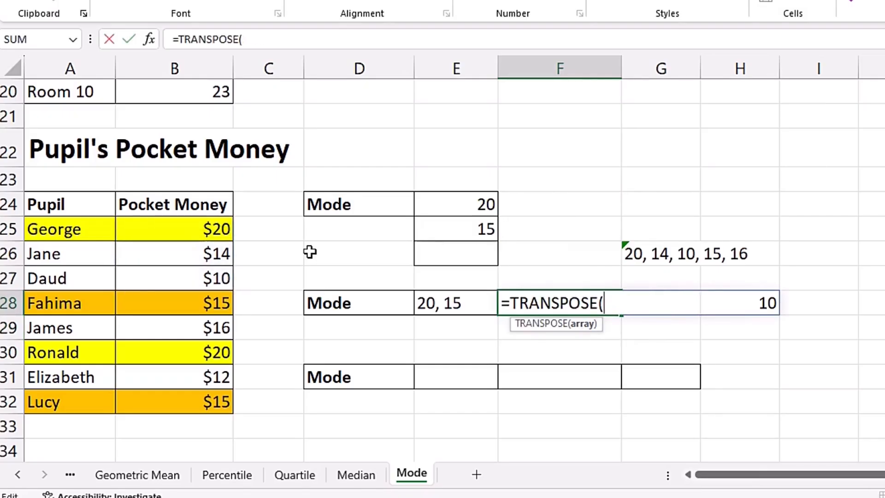
drag(63, 229, 207, 237)
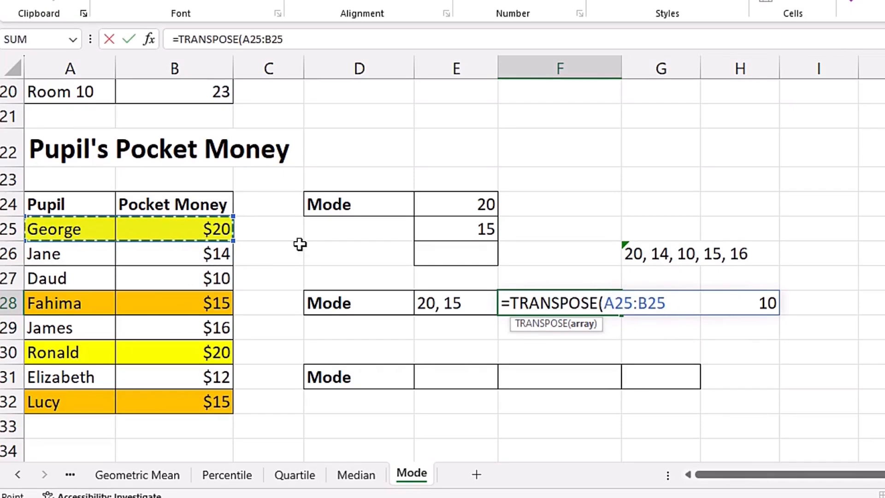
key(Return)
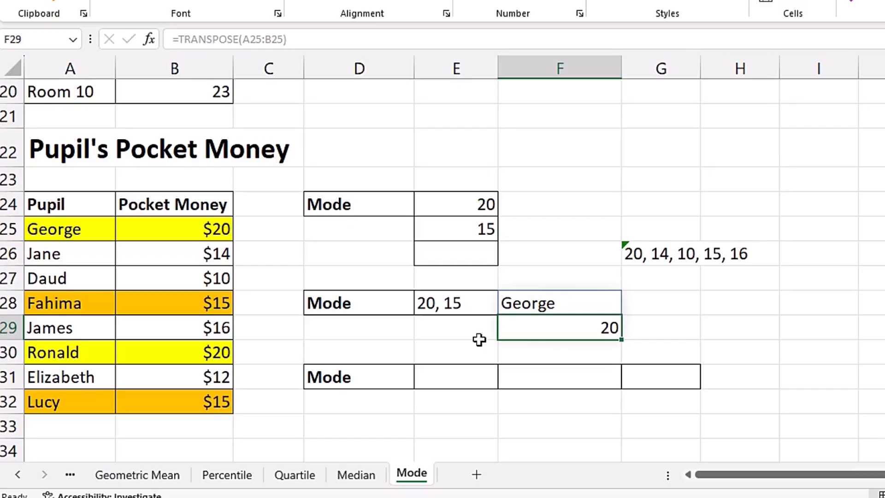
click(572, 306)
drag(622, 301, 701, 309)
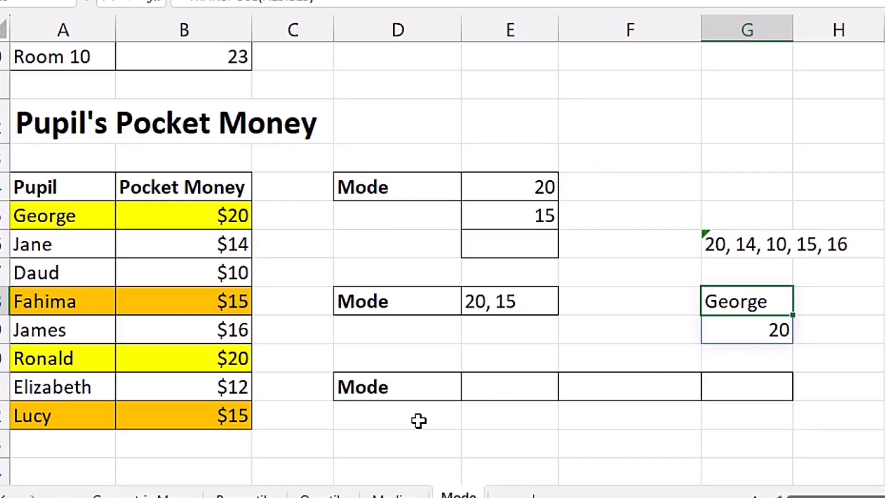
Enter a MODE.MULT formula over B25:B32 in E31, beside the third Mode label
click(520, 396)
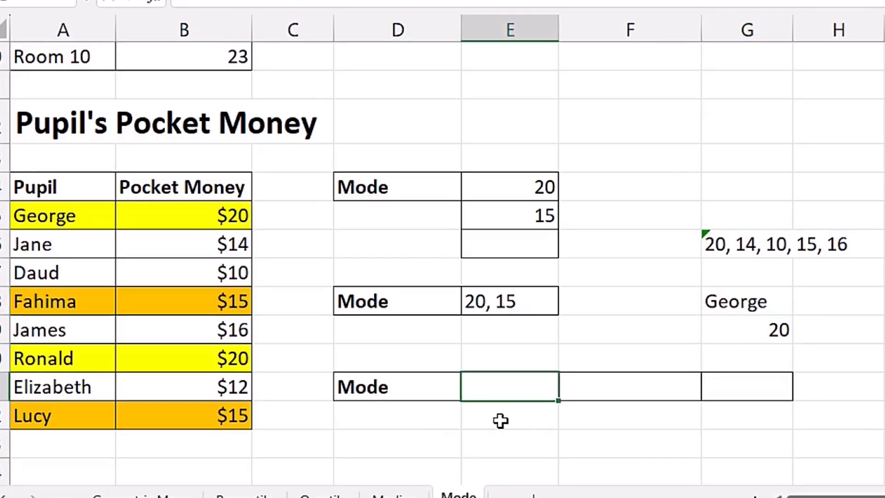
text(=mode)
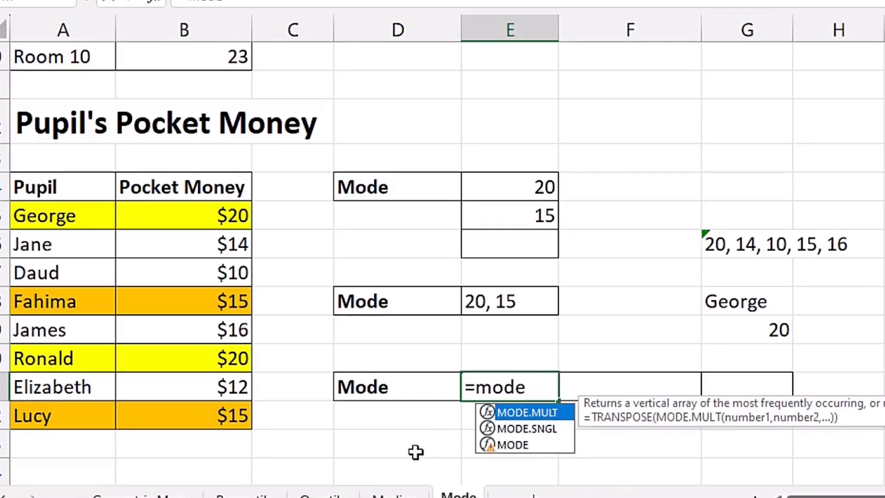
key(Tab)
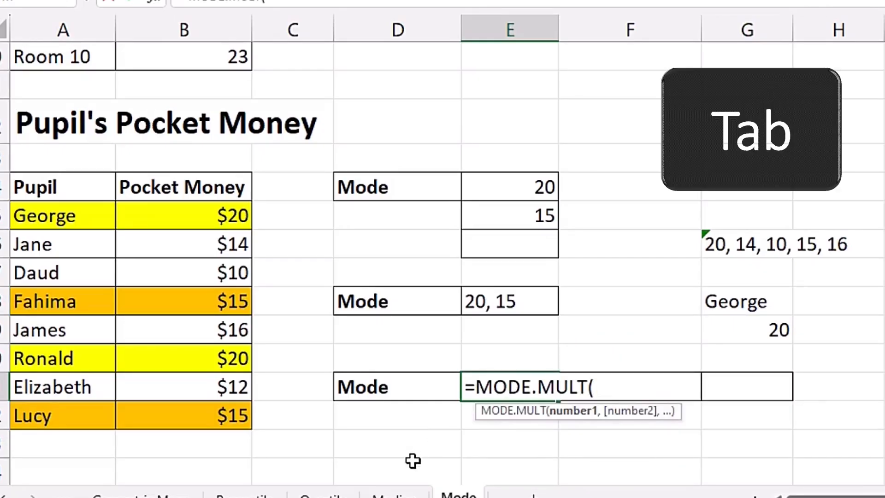
drag(231, 215, 213, 408)
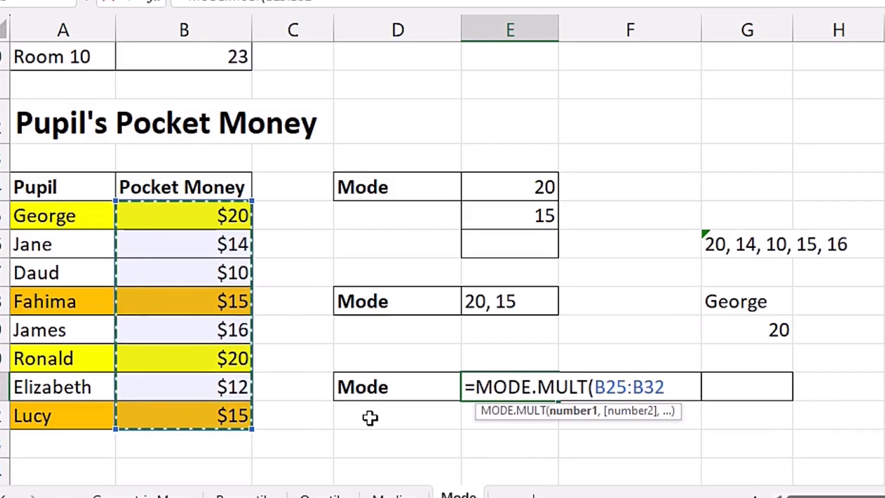
key(Return)
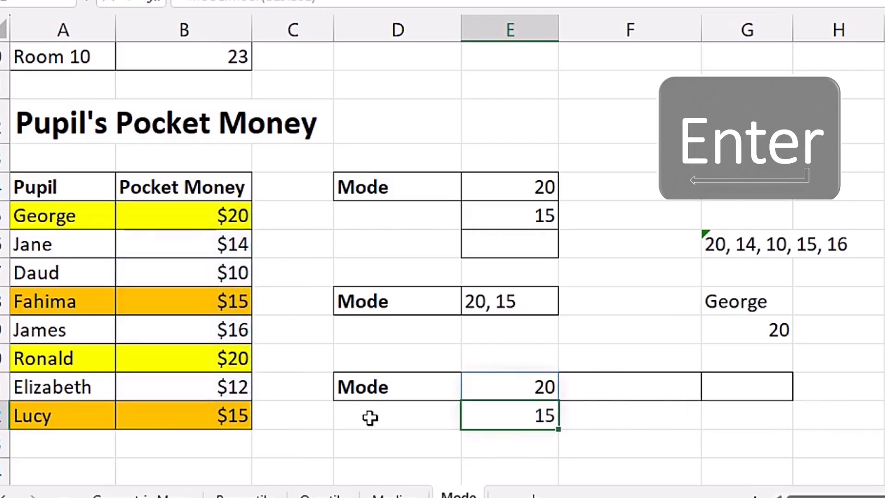
click(502, 385)
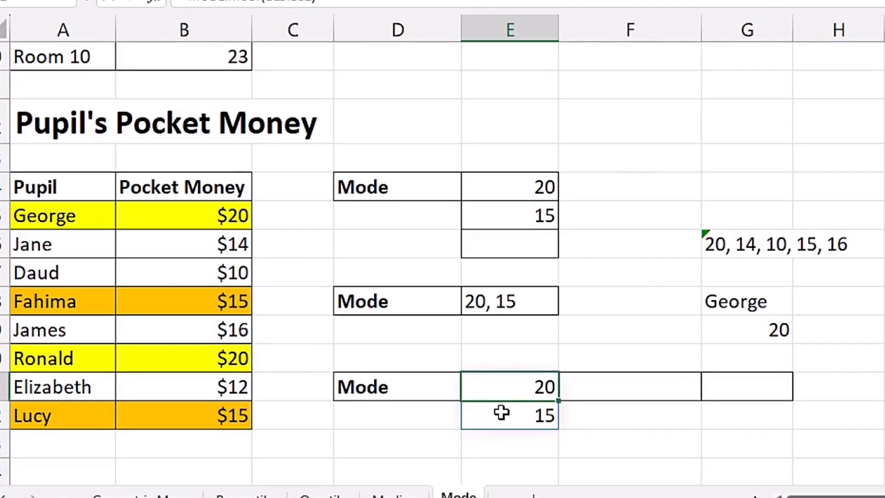
Wrap the formula in E31 in TRANSPOSE, making it =TRANSPOSE(MODE.MULT(B25:B32)), so the modes run horizontally
key(F2)
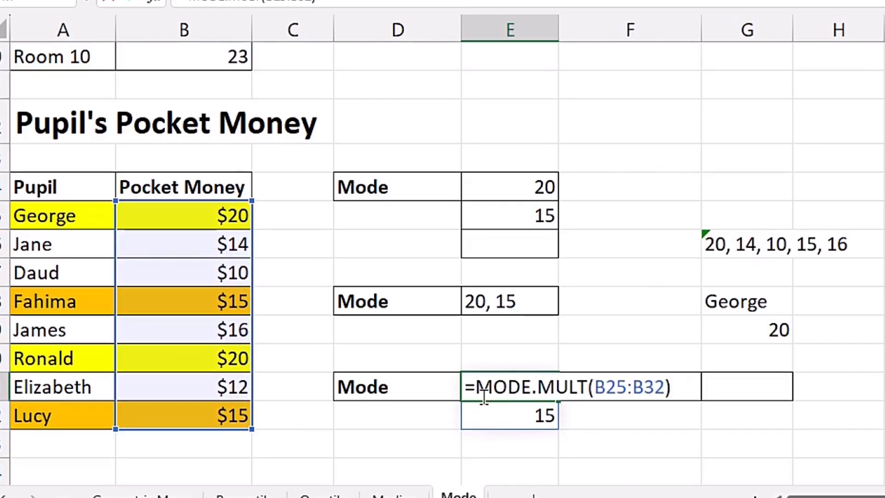
drag(478, 385, 690, 380)
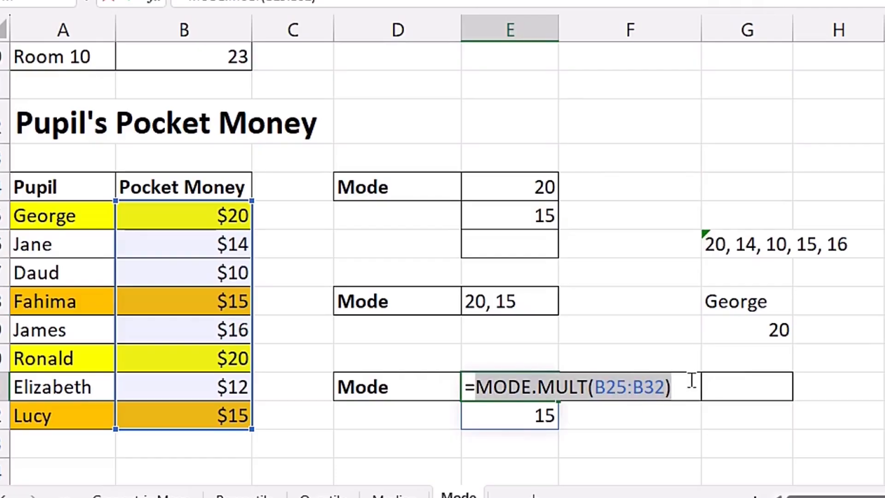
click(479, 392)
text(tra)
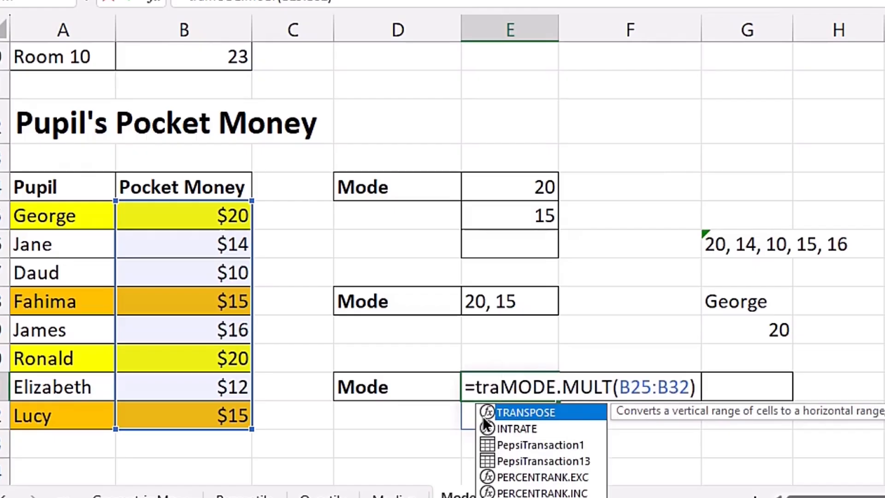
key(Tab)
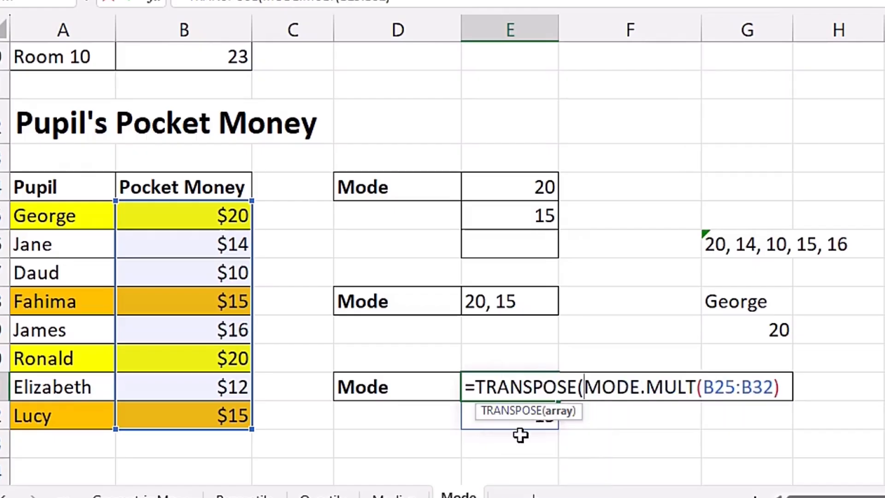
drag(584, 387, 779, 387)
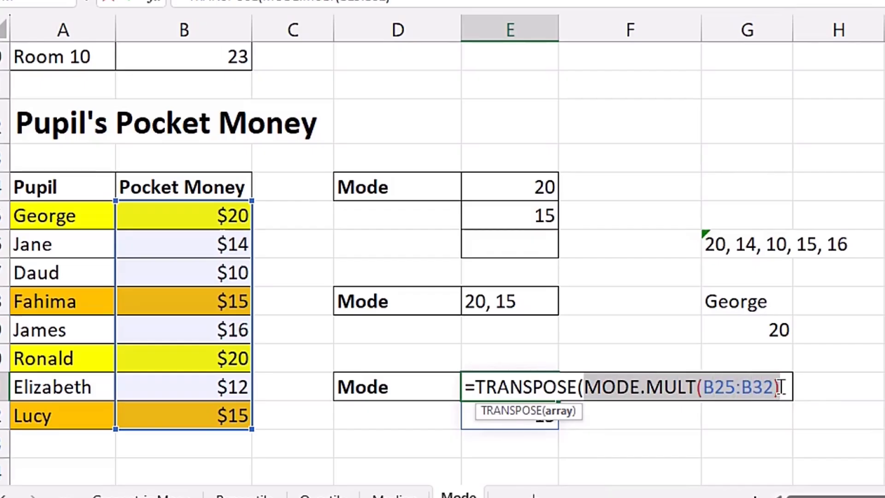
click(783, 390)
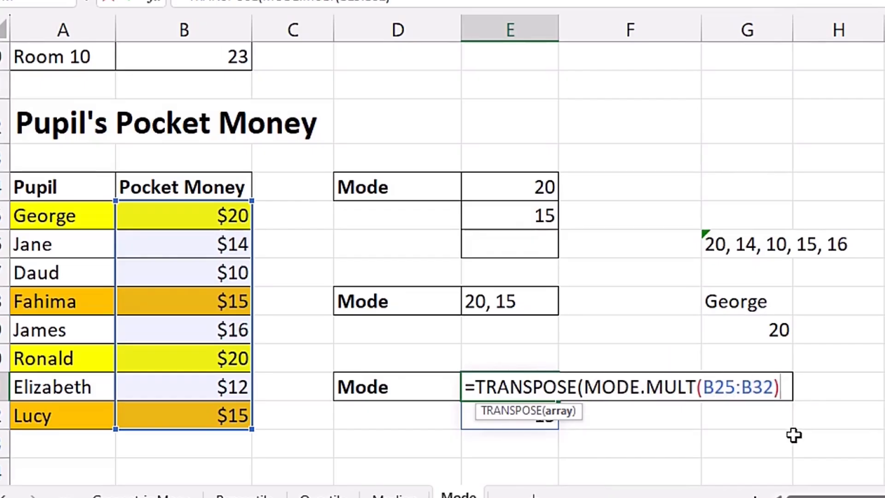
text())
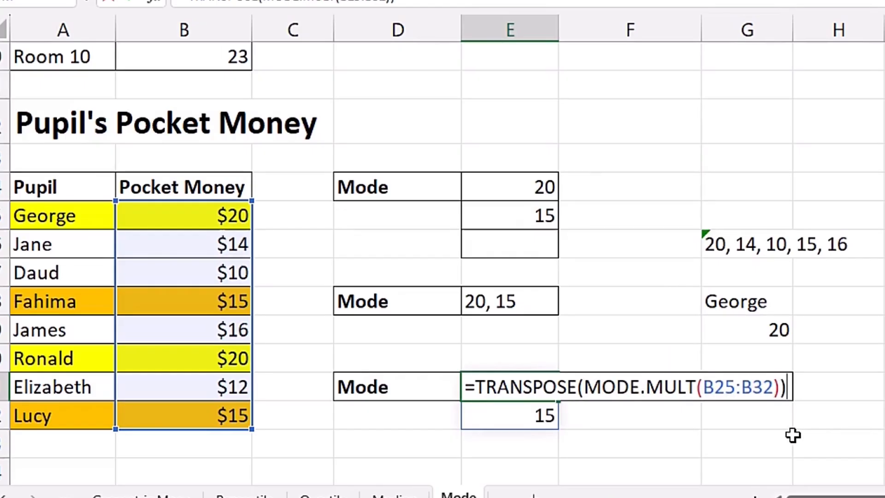
key(Return)
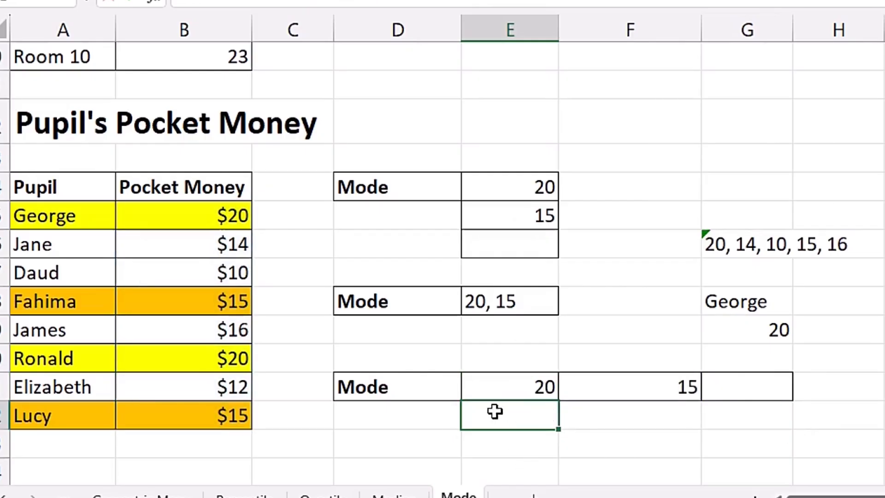
Change the pocket money amount in B31 to 14, matching the amount in B26
click(642, 421)
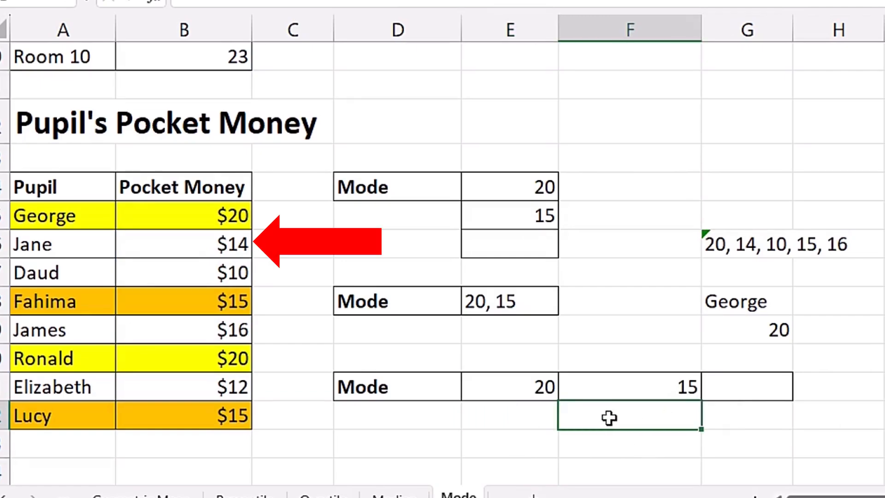
click(198, 244)
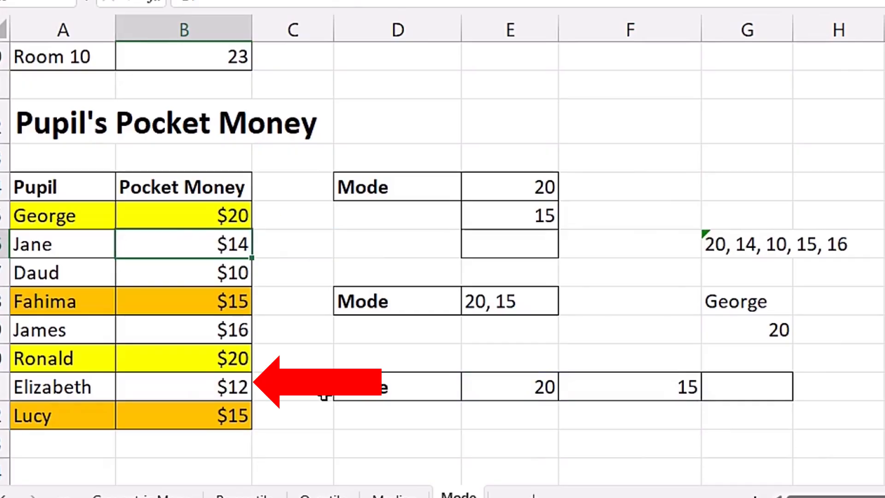
click(172, 388)
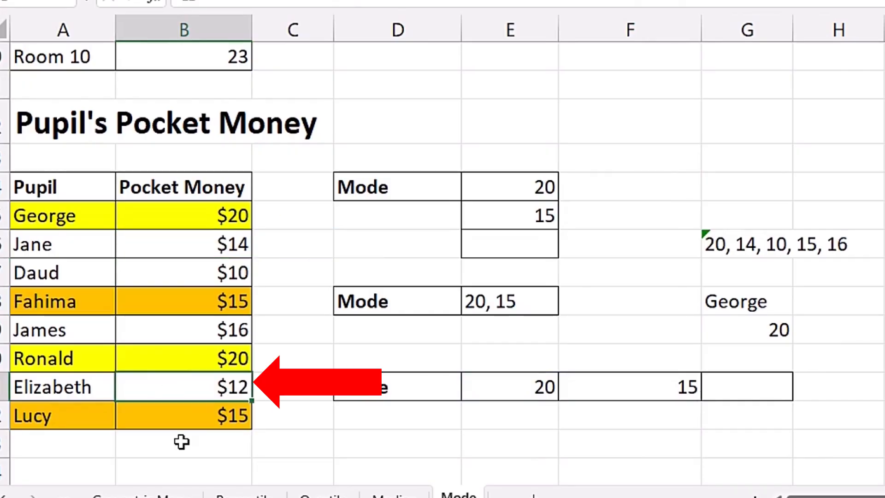
text(14)
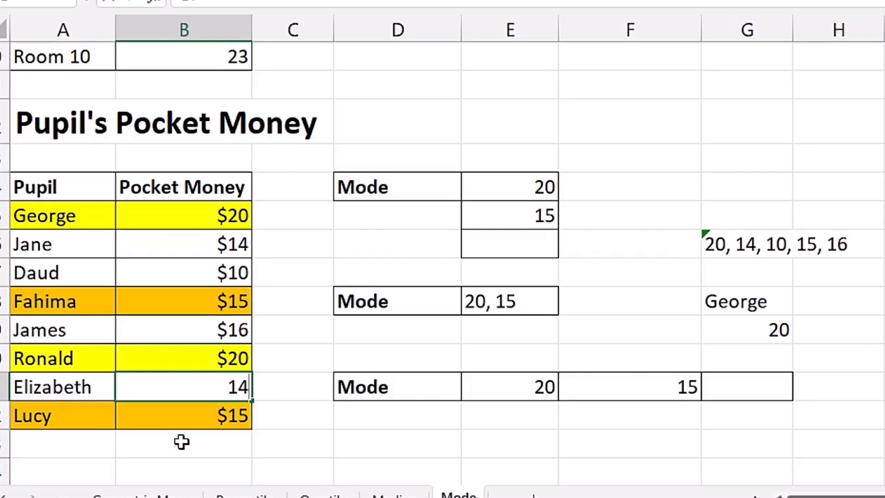
key(Return)
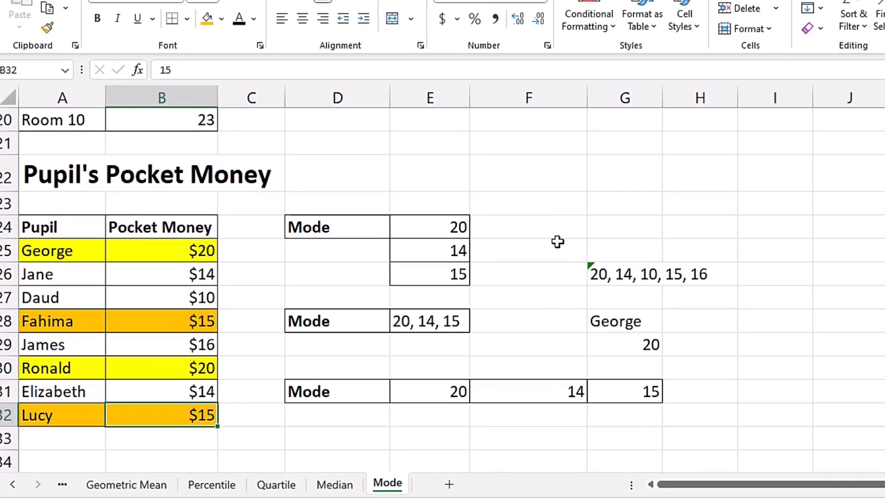
In the HF Company Transaction data section, enter a MODE.MULT formula over the sales range C38:C52 in F43
mouse_move(881, 308)
mouse_down()
mouse_move(883, 394)
mouse_move(884, 386)
mouse_up()
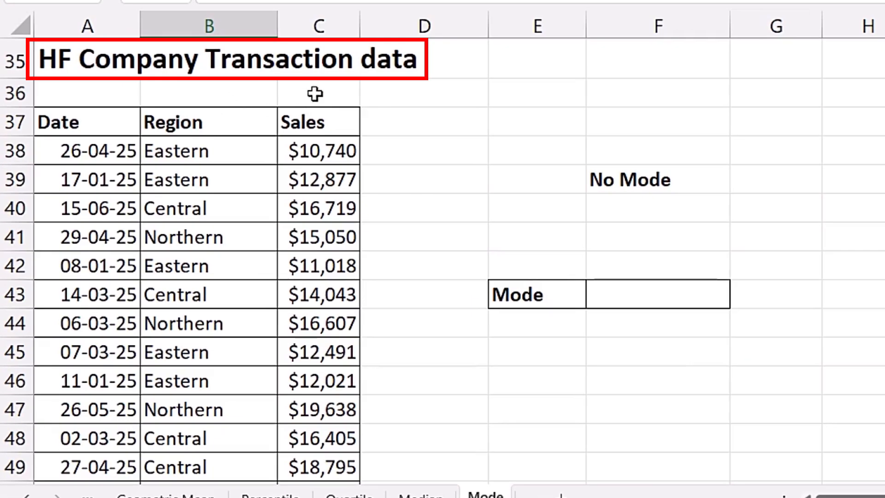
drag(319, 151, 324, 497)
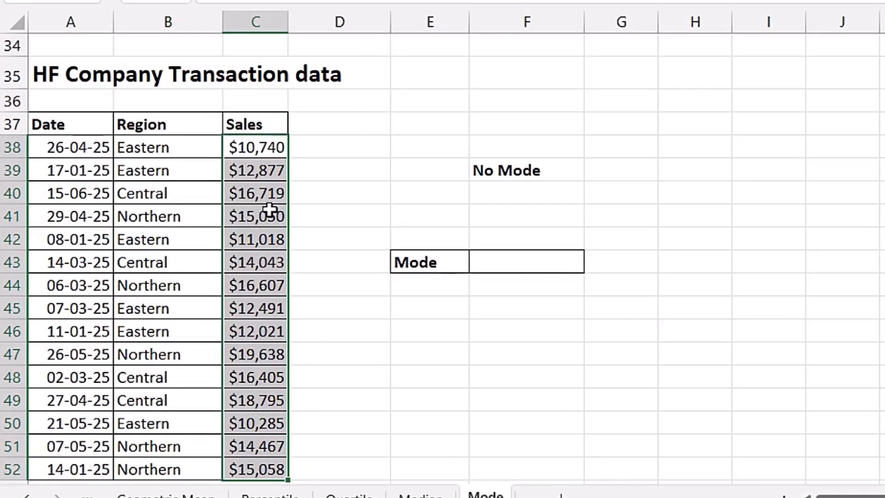
click(519, 264)
text(=)
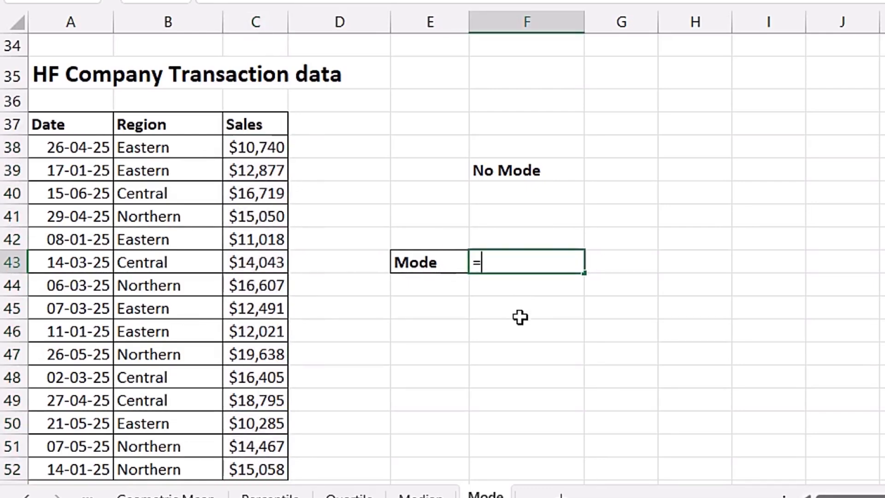
text(mode)
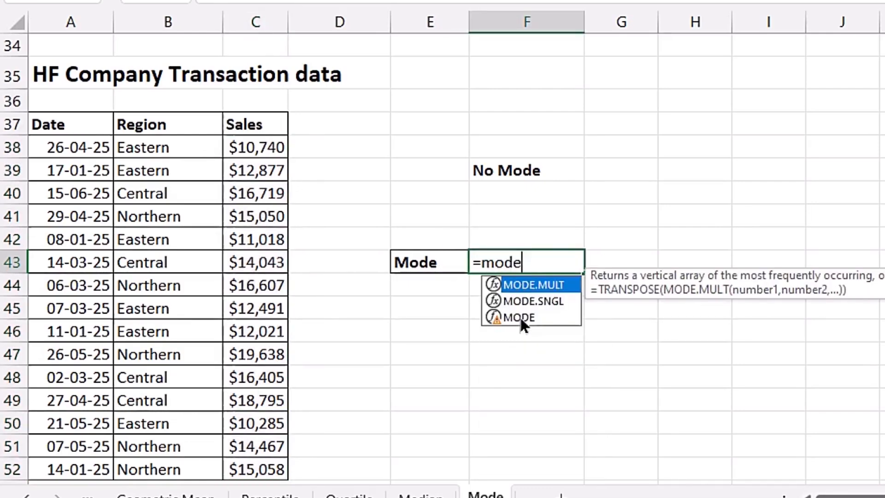
key(Tab)
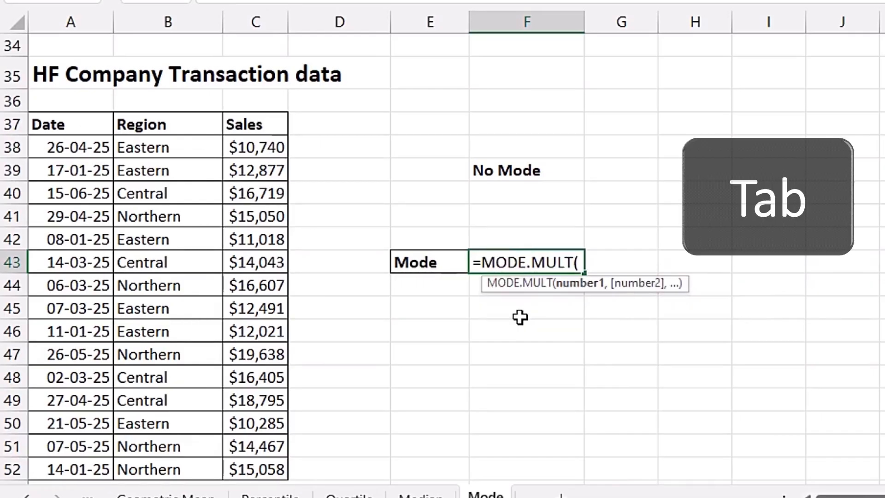
drag(262, 150, 276, 467)
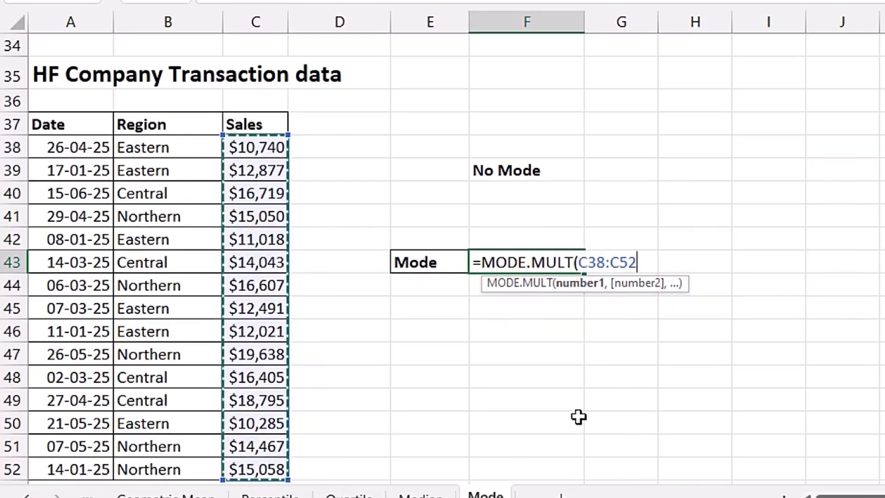
key(Return)
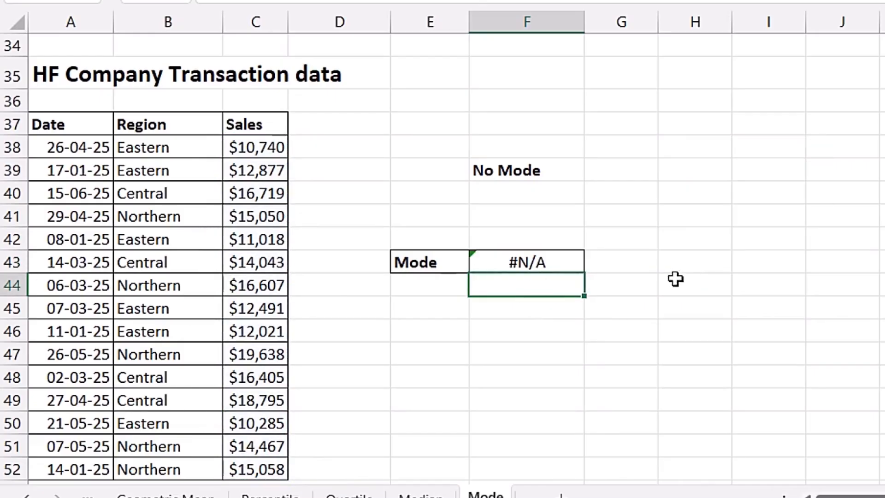
Enter a MODE.SNGL formula over the sales in C38:C52 in cell F44
text(mo)
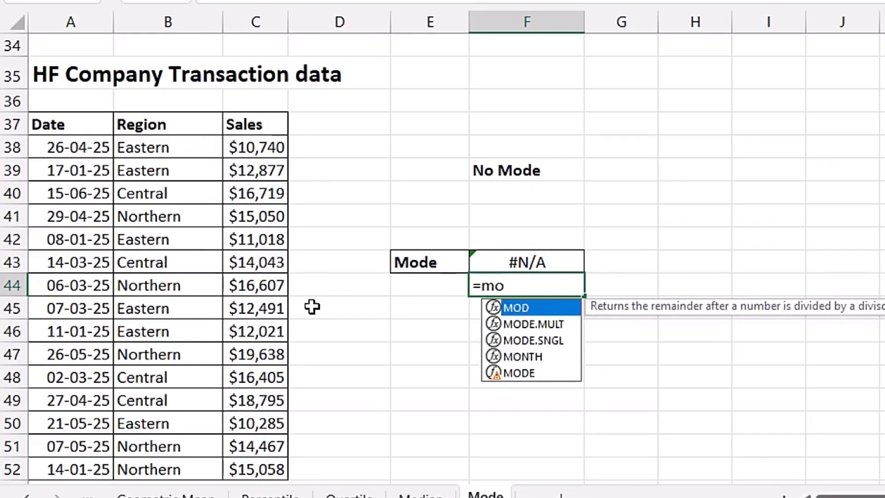
key(Down)
key(Down)
key(Tab)
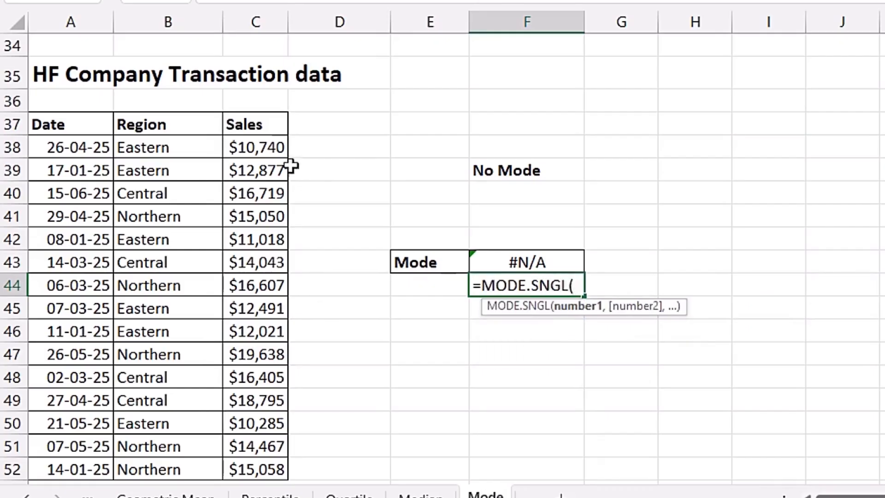
drag(279, 148, 275, 468)
key(Return)
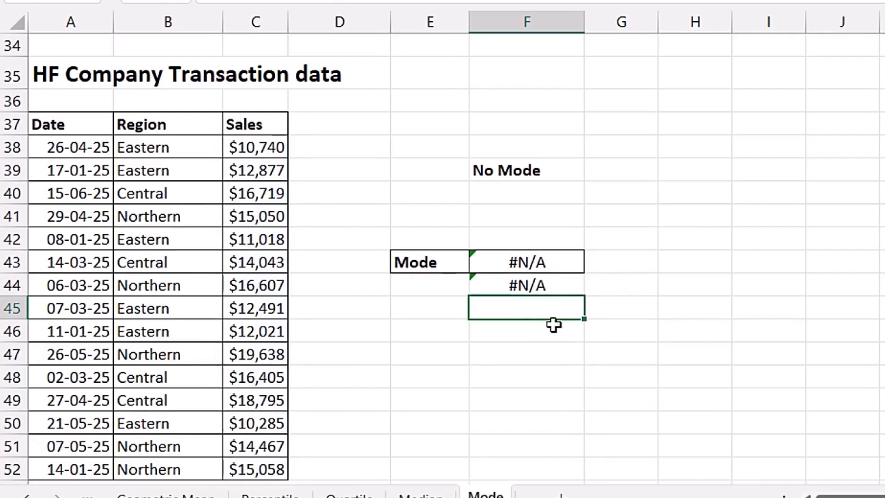
Add a MODE formula in F45 that covers the sales in C38:C52
text(=mode)
key(Down)
key(Down)
key(Tab)
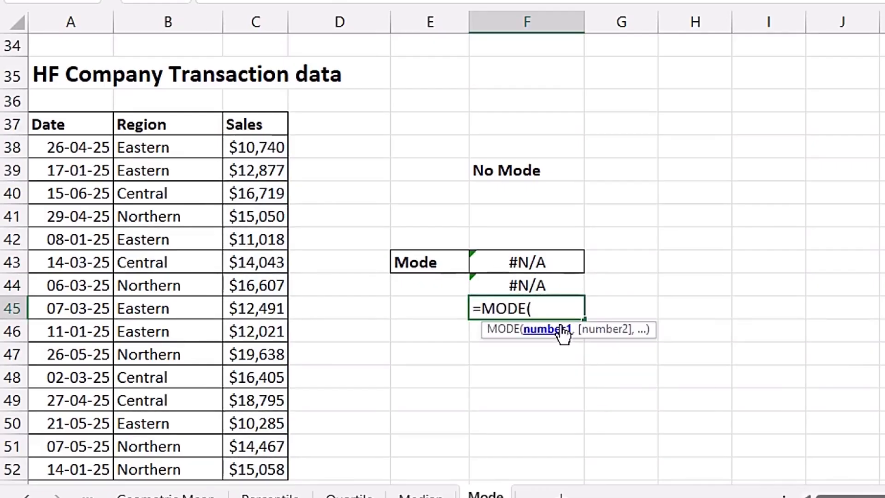
drag(257, 147, 257, 469)
key(Return)
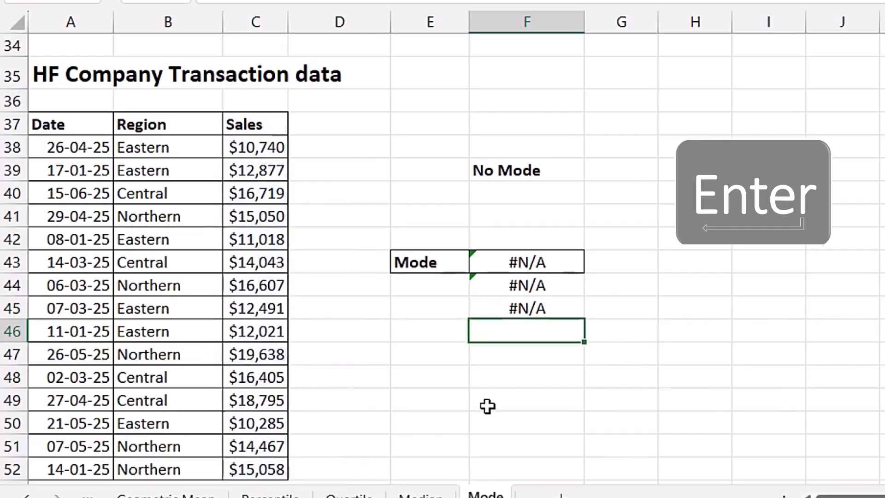